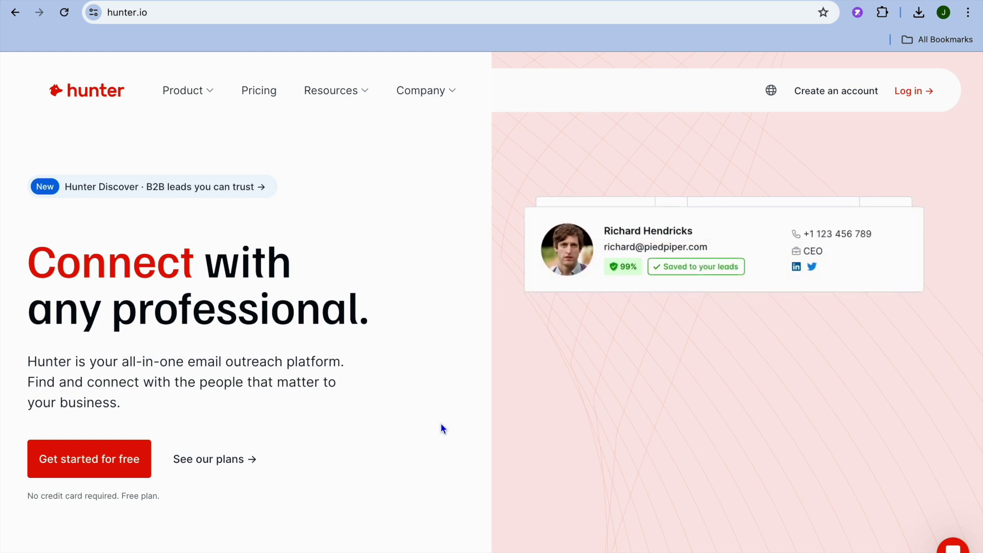
- Load hunter.io/pricing to compare the four plans, then return to the hunter.io homepage
click(550, 11)
text(hunter.io/pricing)
key(Return)
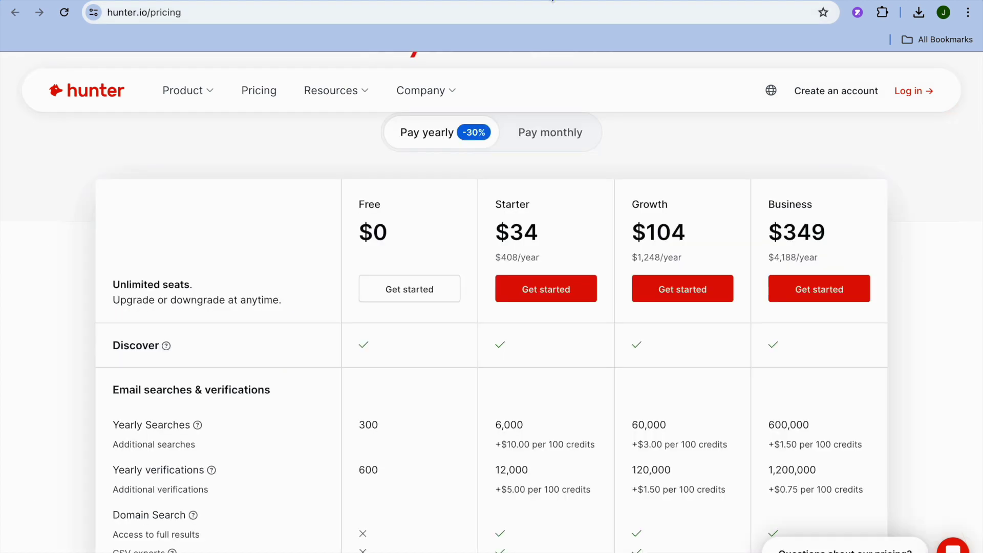
scroll(409, 234, down, 1)
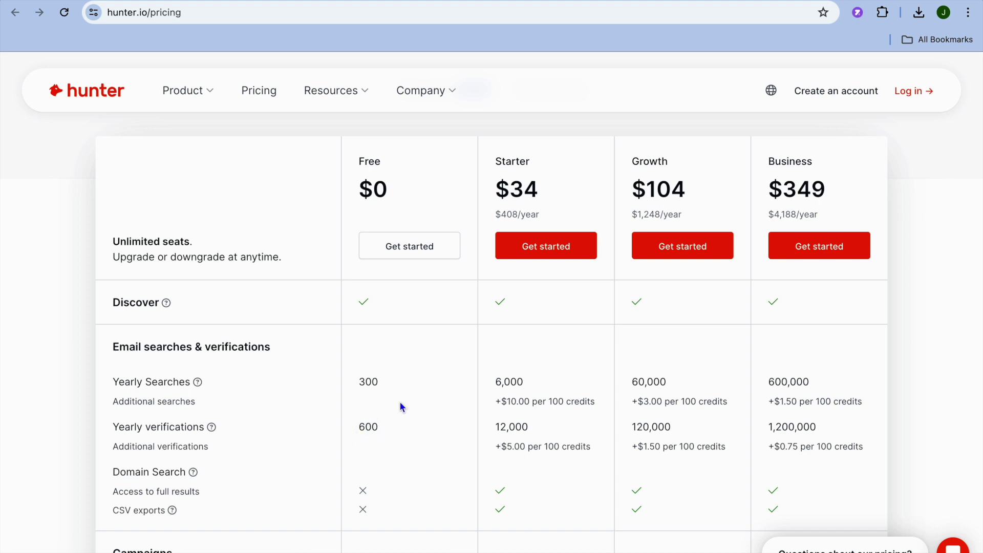
click(357, 12)
mouse_move(336, 91)
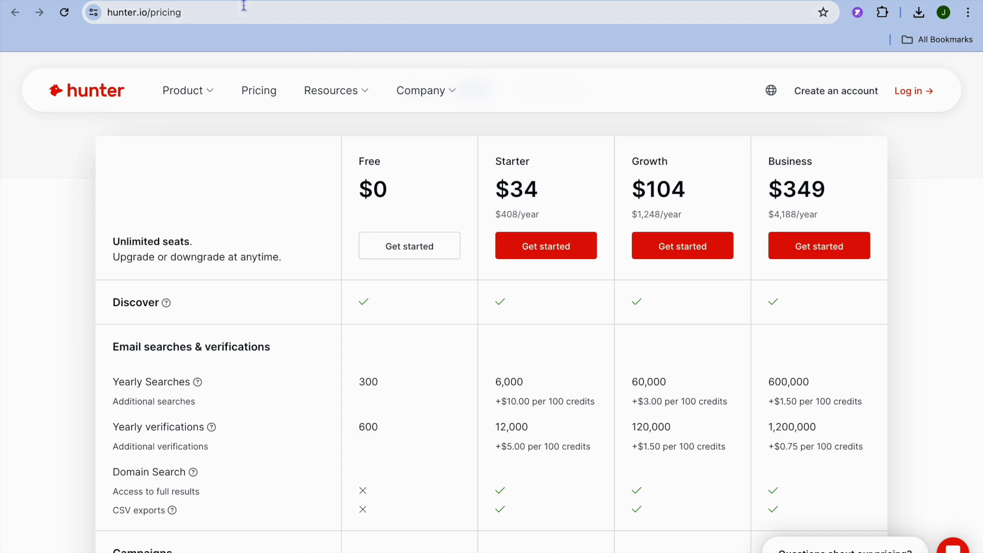
text(hunter.io)
key(Return)
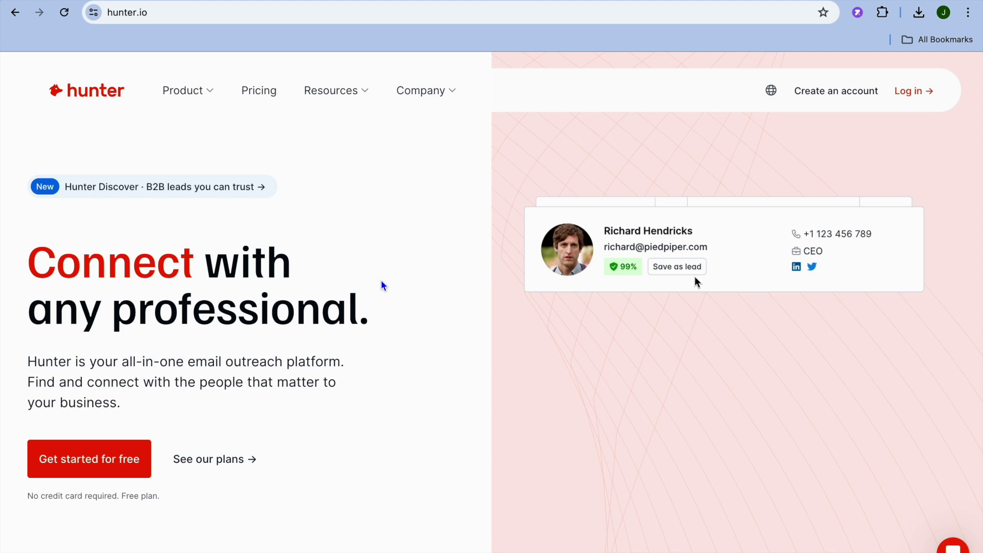
- Sign up free with onboarding answers: find email addresses, from domain or company names, CRM No
click(118, 464)
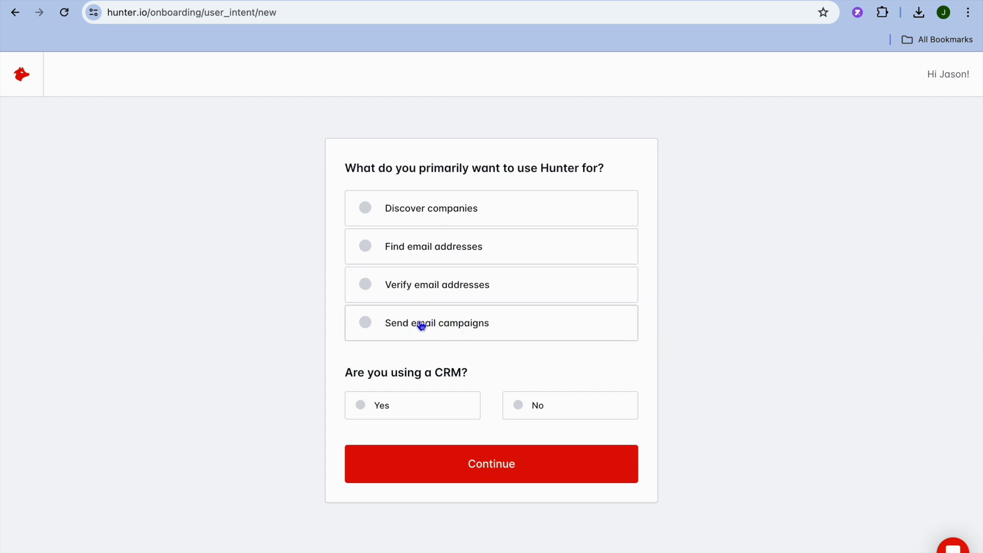
click(396, 254)
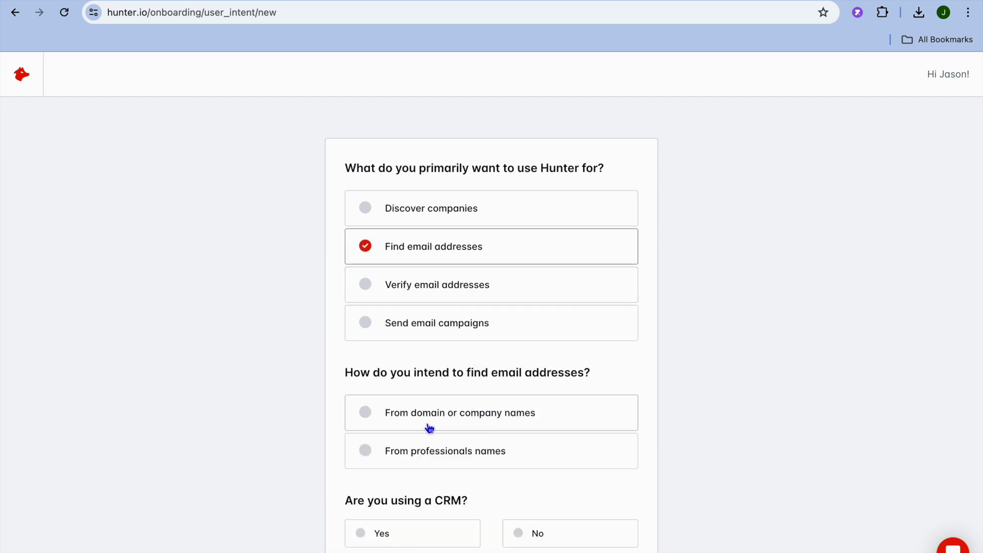
scroll(430, 426, down, 2)
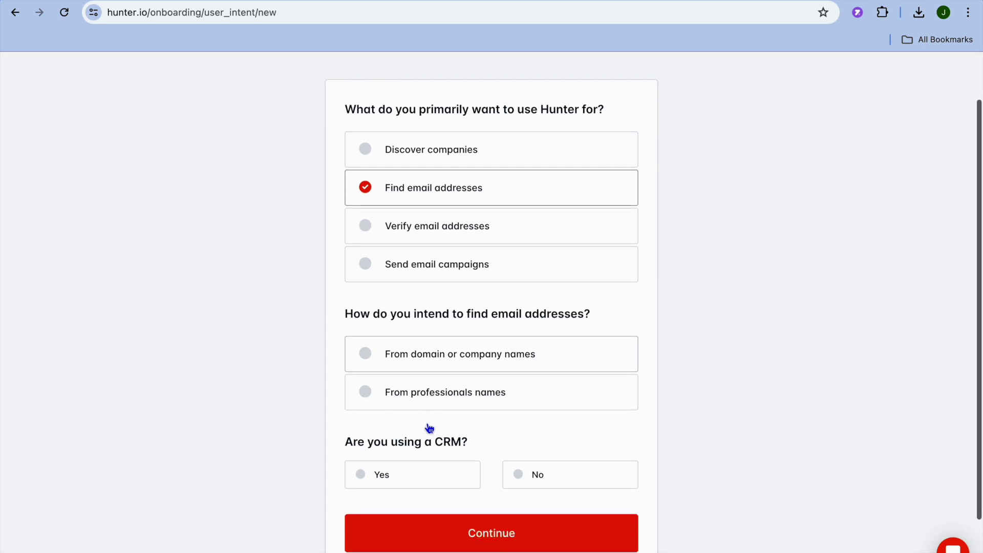
click(422, 354)
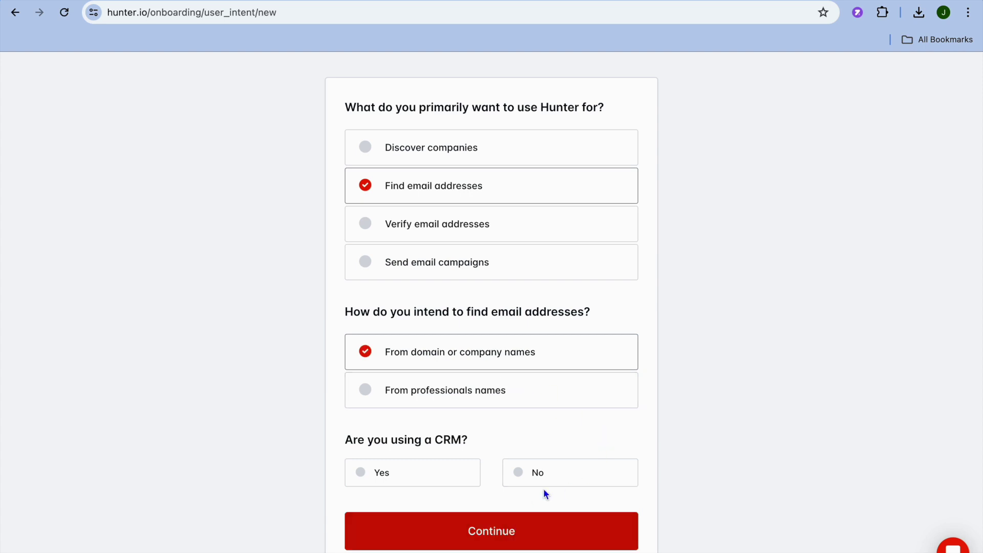
click(552, 478)
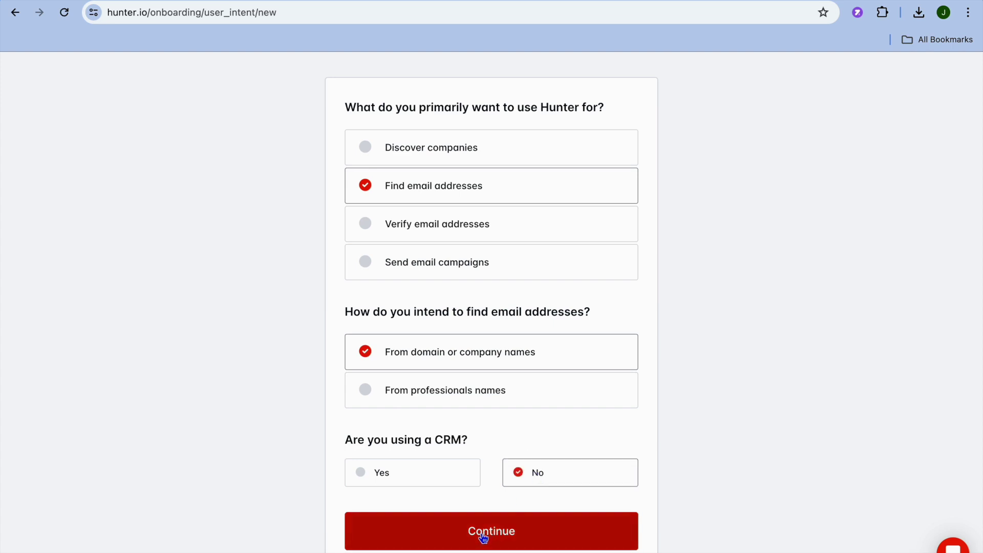
click(384, 474)
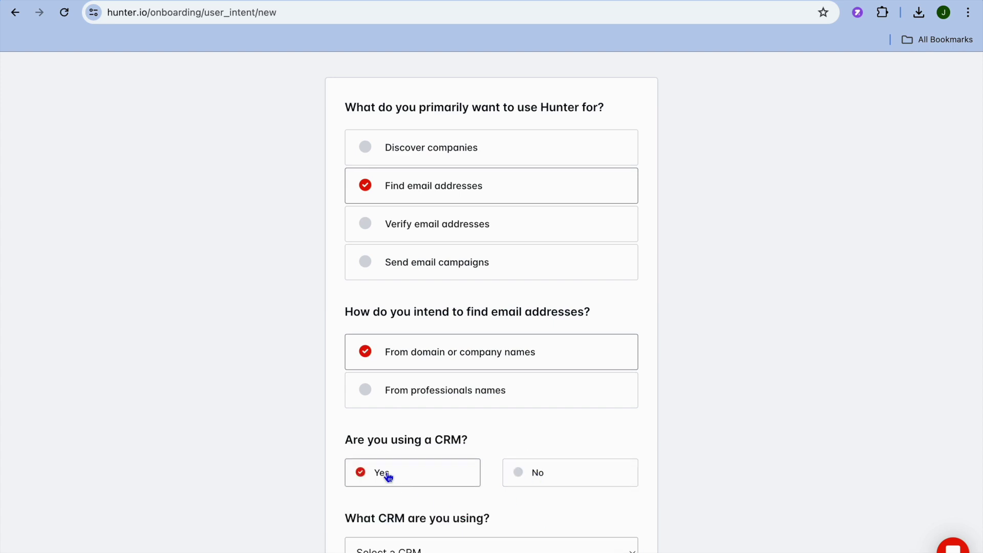
scroll(537, 475, down, 3)
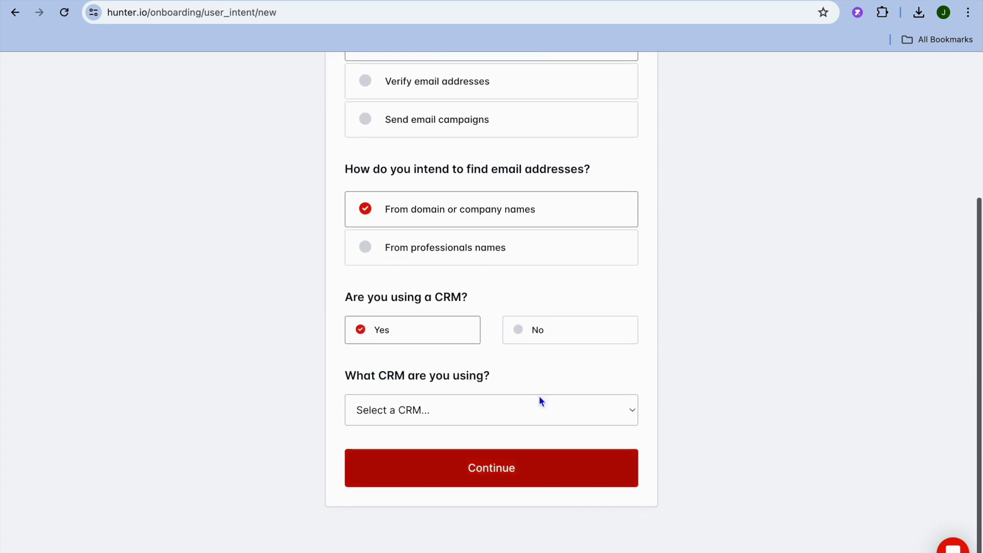
click(537, 333)
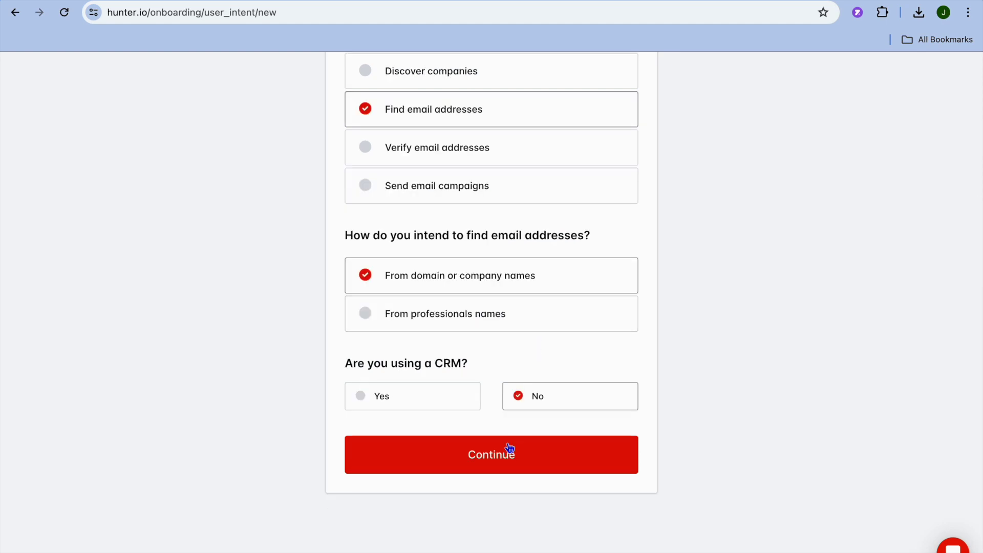
click(493, 457)
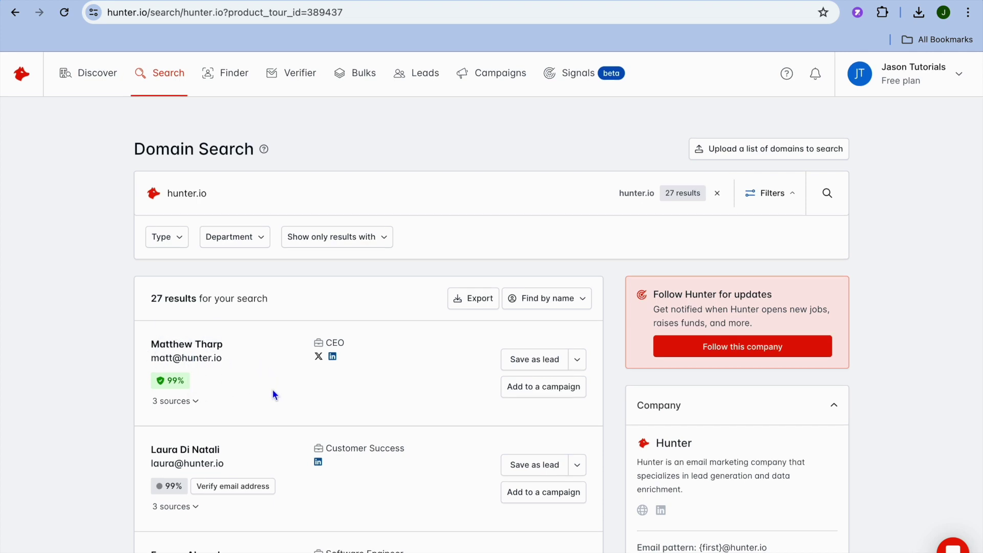
scroll(273, 389, down, 3)
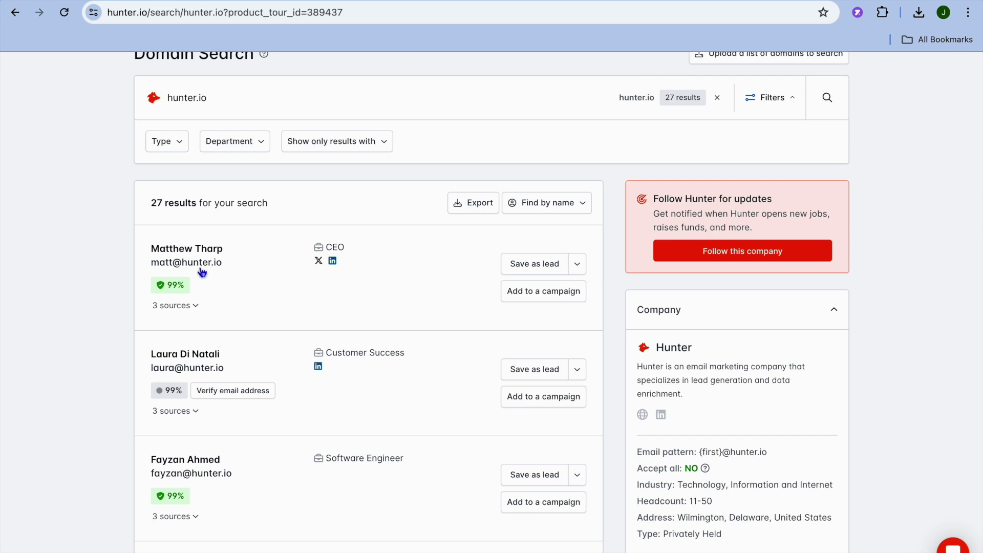
scroll(289, 317, down, 2)
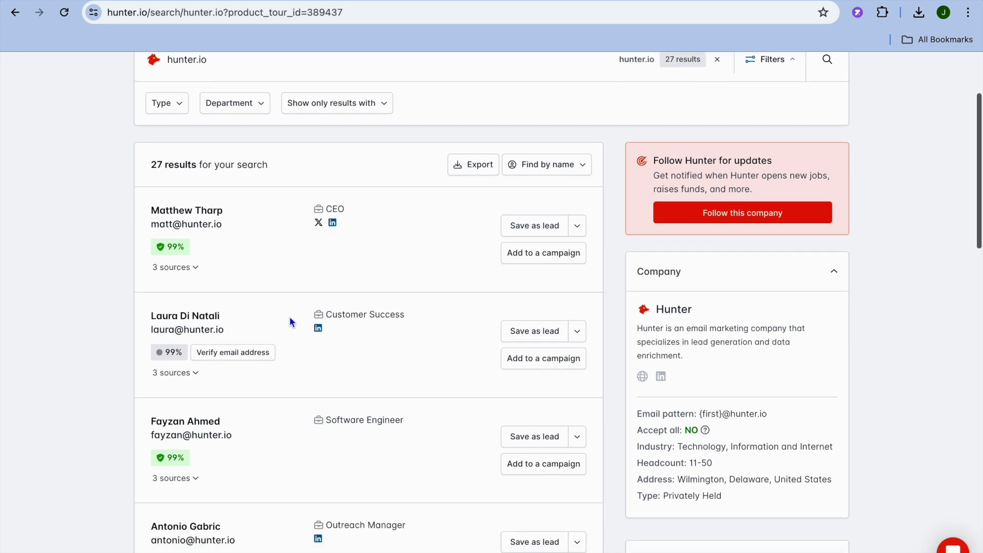
scroll(289, 316, down, 2)
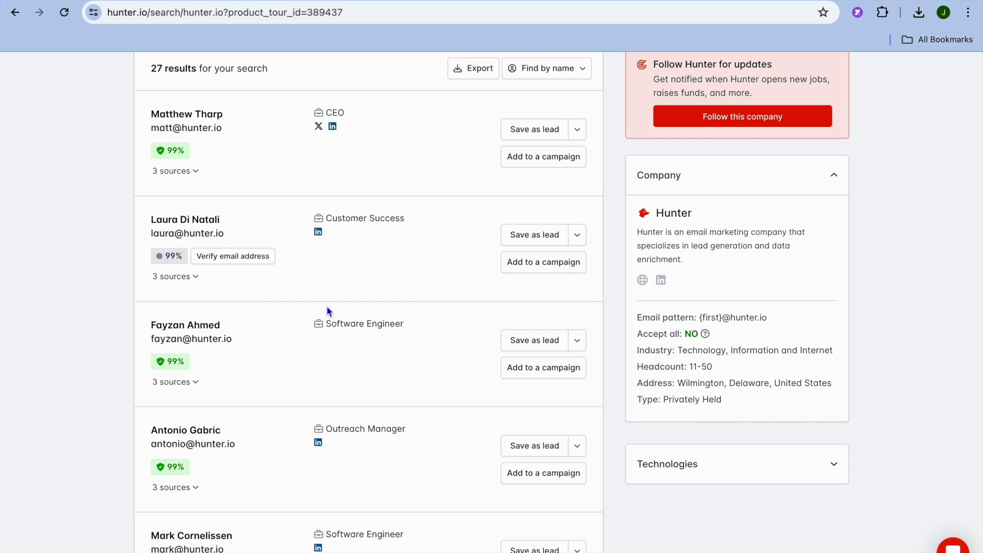
scroll(327, 306, down, 2)
scroll(326, 306, down, 2)
scroll(327, 306, down, 3)
scroll(326, 306, down, 1)
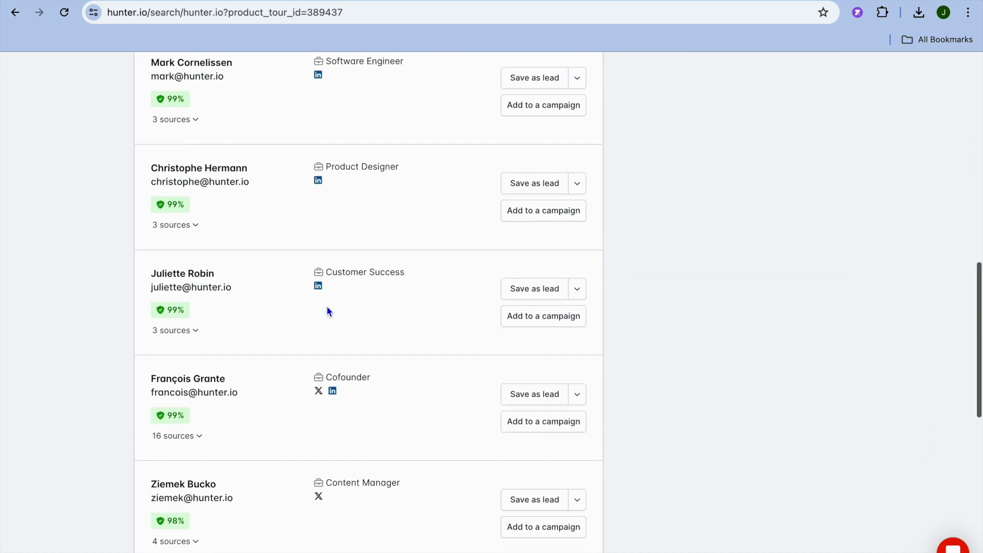
scroll(326, 306, up, 10)
scroll(327, 306, down, 1)
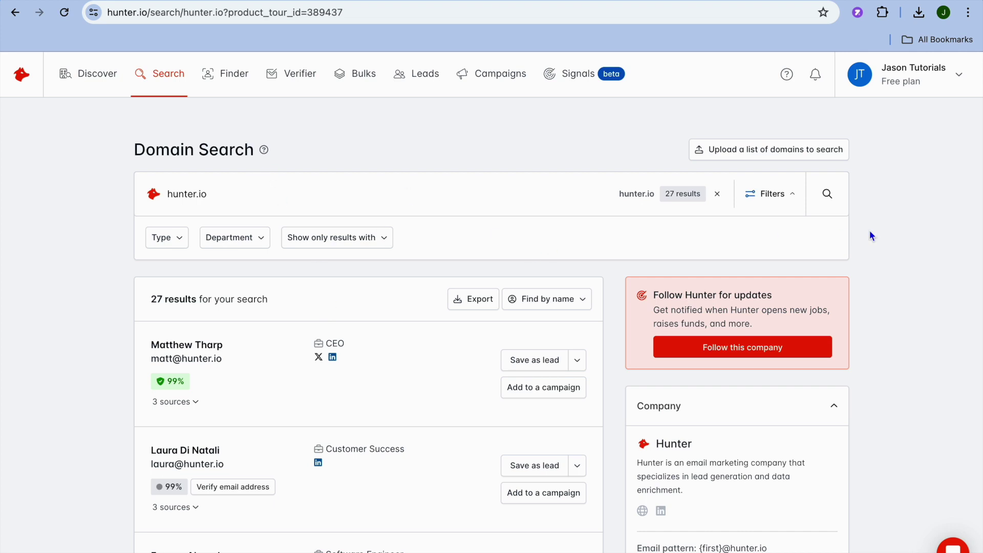
- Delete hunter.io from the Domain Search field after reviewing its results
click(827, 194)
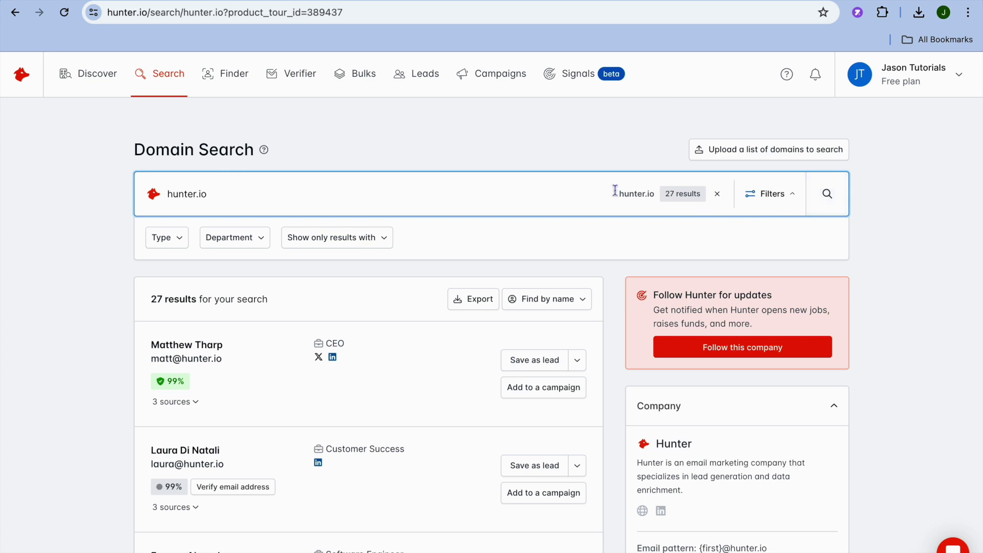
click(229, 201)
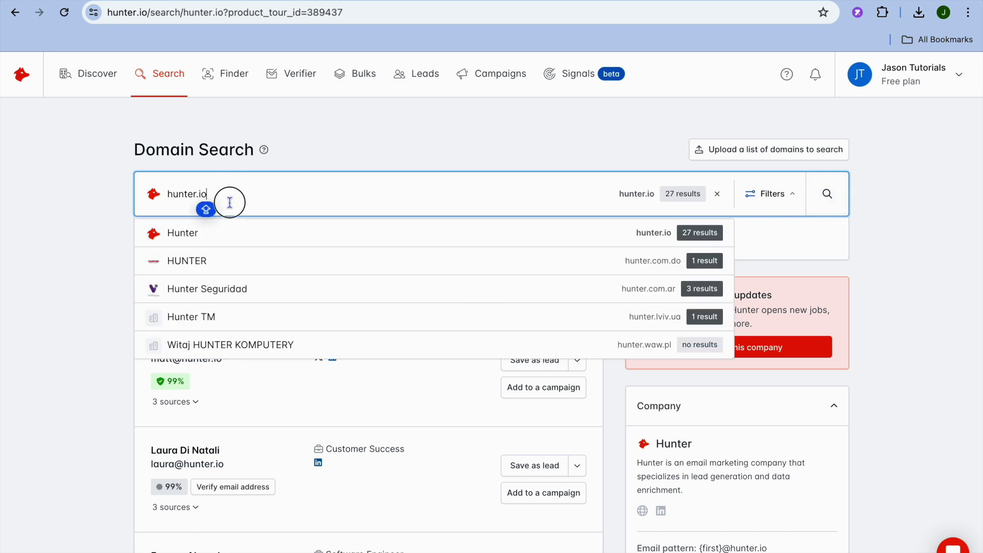
key(BackSpace)
key(BackSpace)
key(BackSpace)
key(BackSpace)
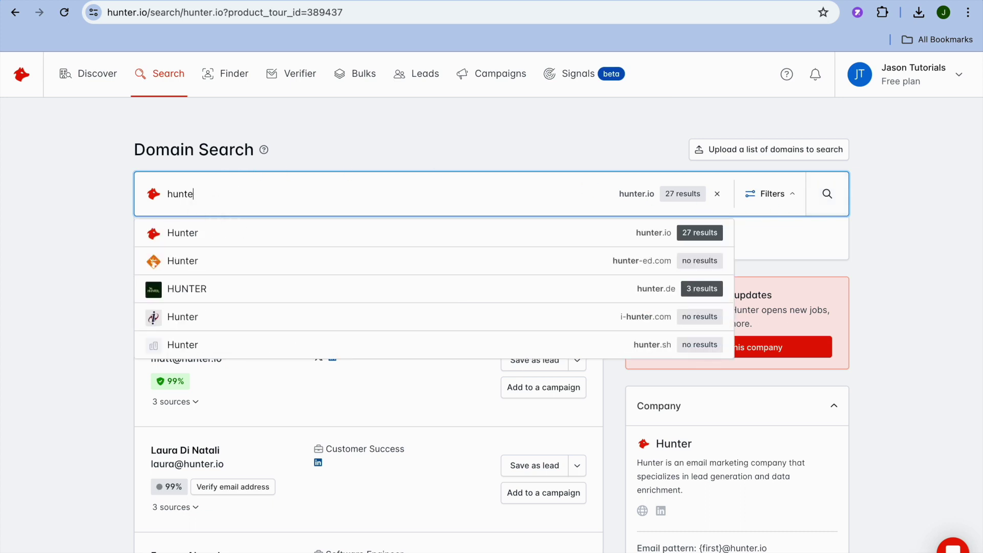
key(BackSpace)
key(BackSpace)
key(BackSpace)
key(BackSpace)
key(BackSpace)
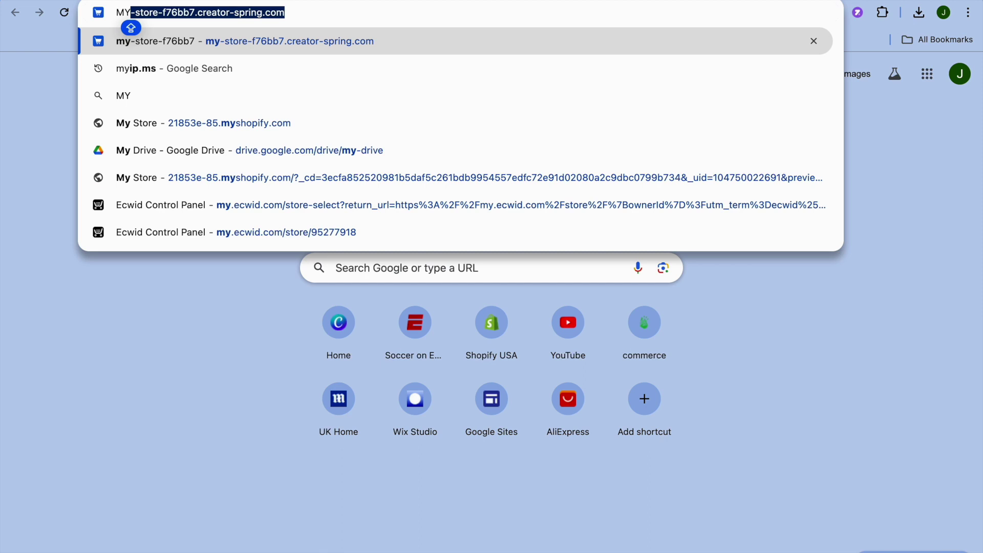
- Open gymshark.com's details page from MyIP.ms's Shopify Inc websites listing
click(174, 68)
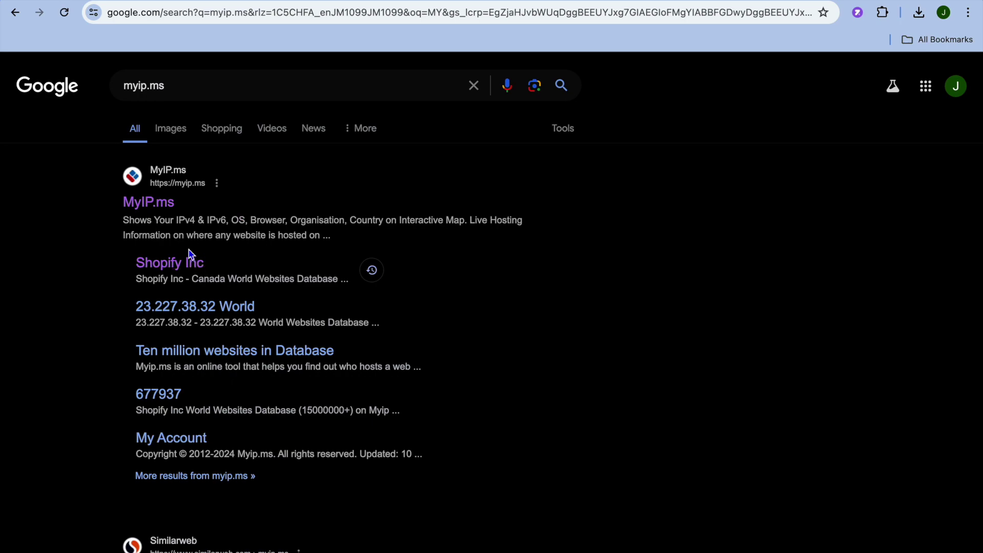
click(183, 263)
scroll(520, 345, down, 5)
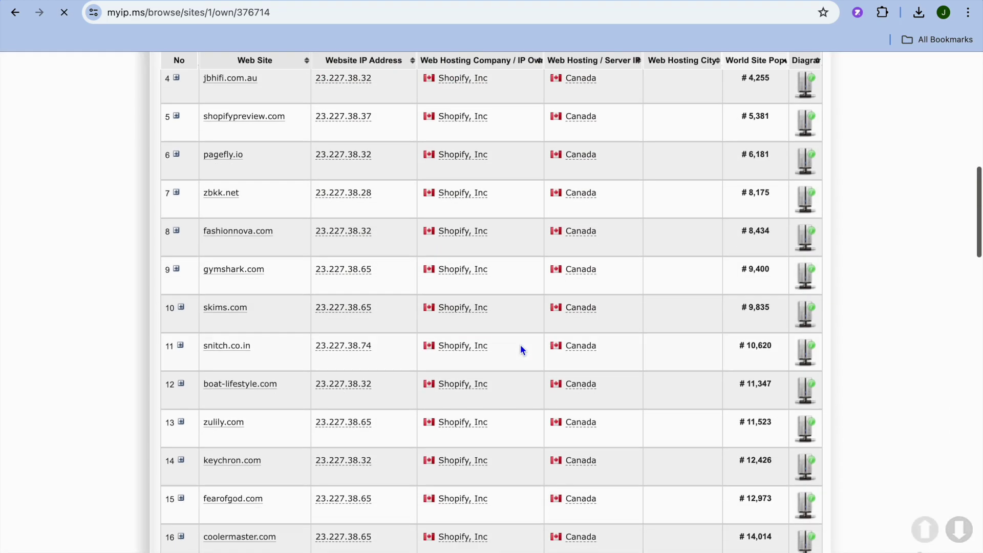
scroll(520, 345, down, 3)
scroll(520, 344, down, 3)
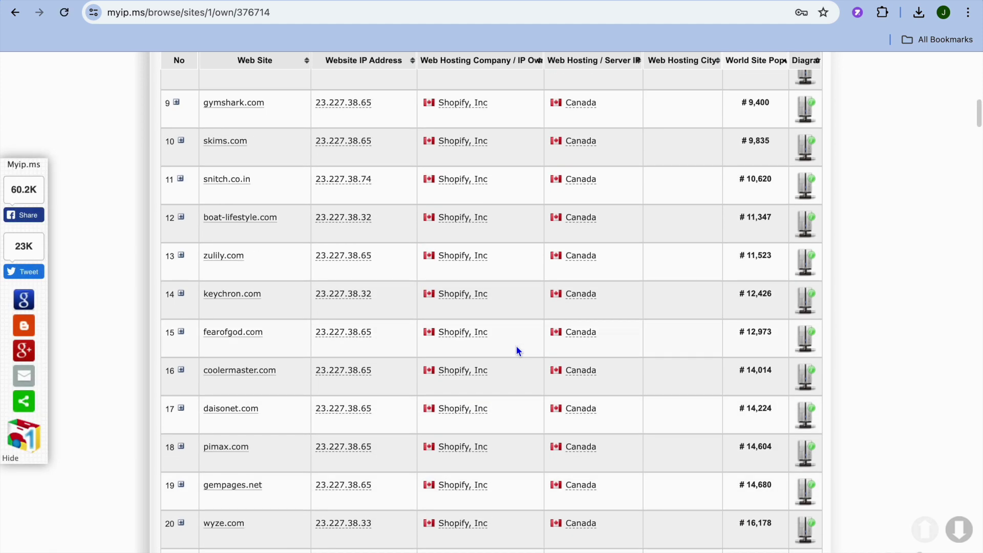
scroll(410, 345, up, 2)
scroll(346, 330, up, 2)
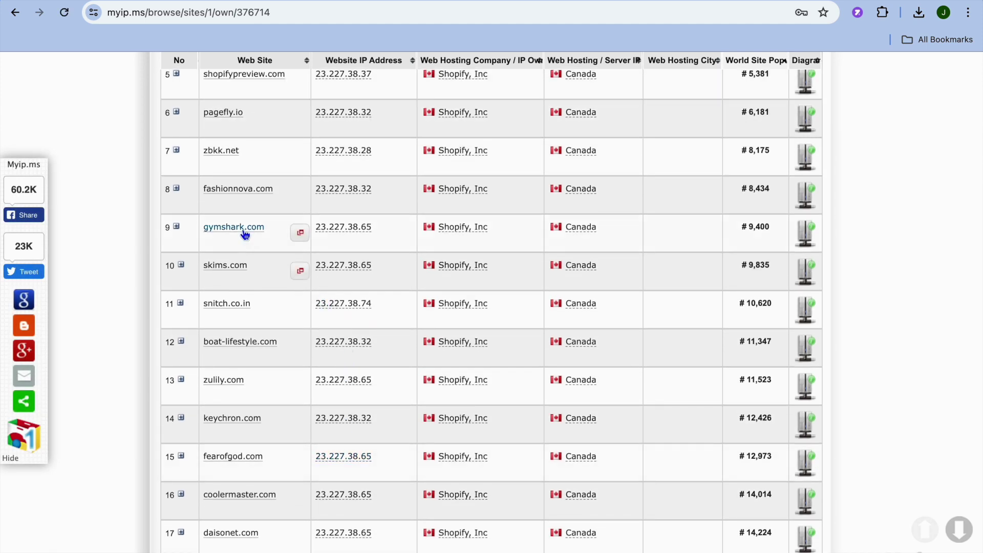
click(244, 231)
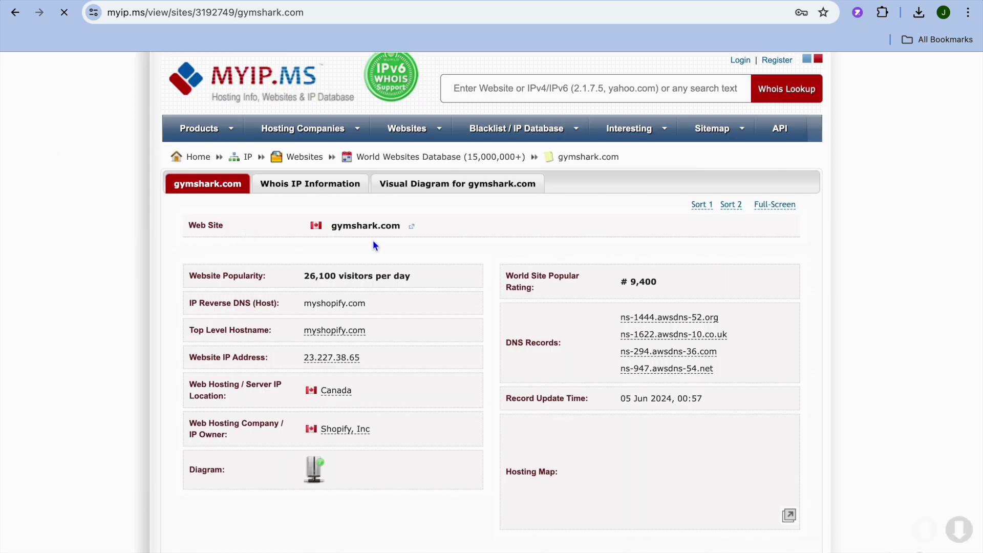
- Visit the Gymshark website and copy its address
click(410, 226)
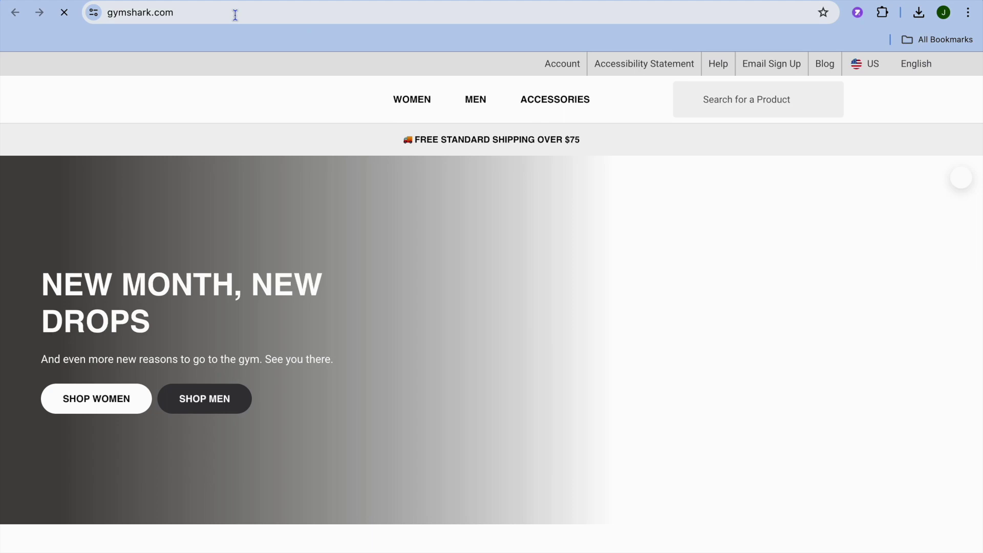
click(235, 14)
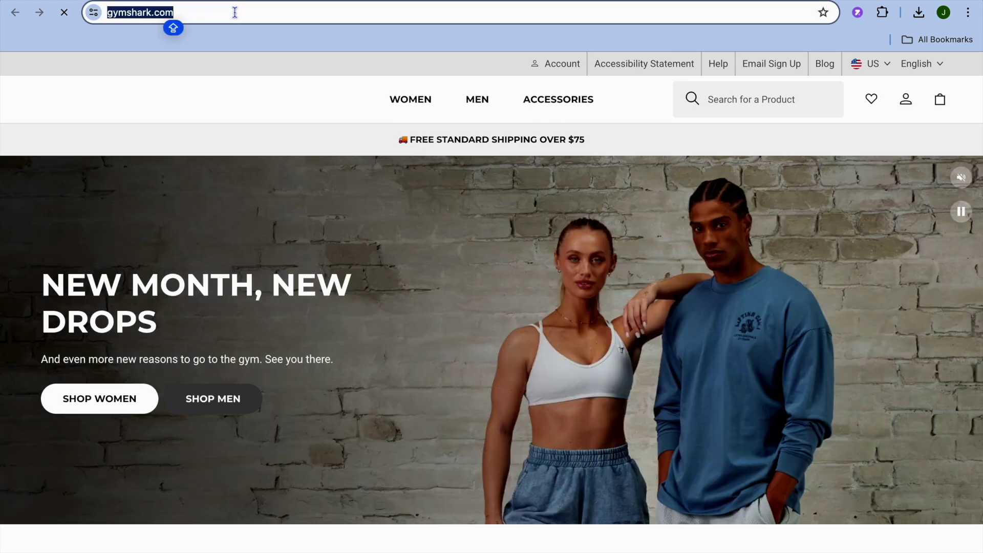
right_click(235, 14)
click(255, 125)
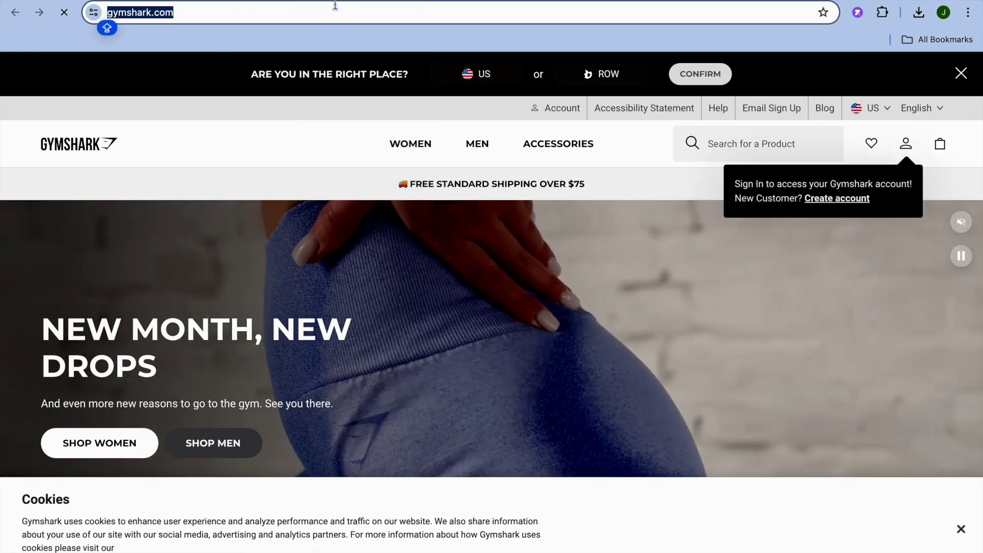
- Search the gymshark.com domain in Domain Search using the pasted Gymshark address
click(212, 1)
click(298, 195)
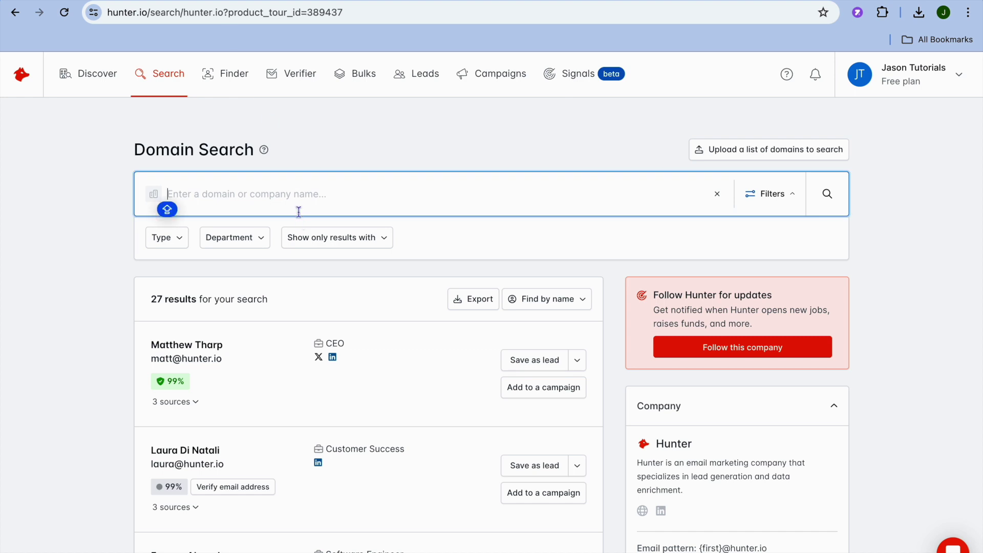
right_click(276, 197)
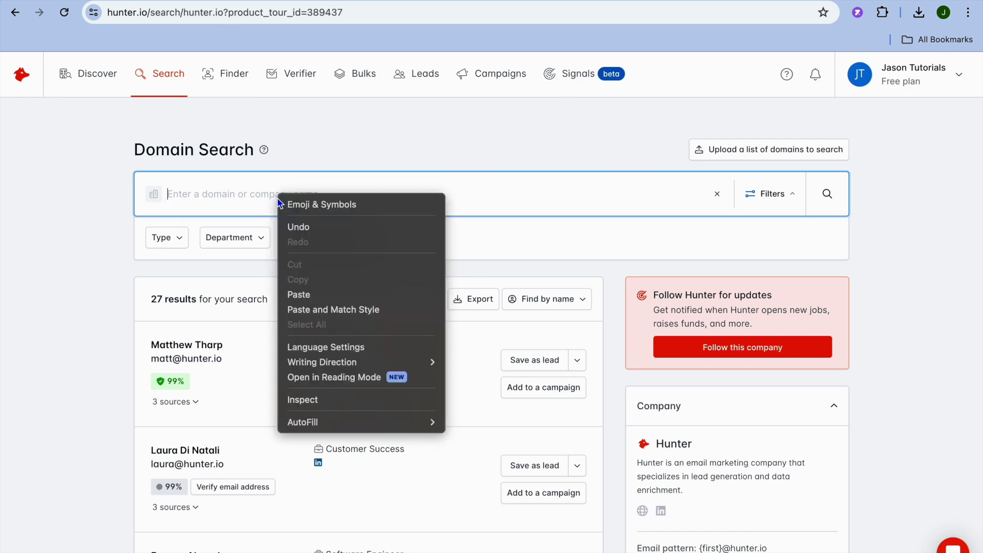
click(317, 295)
key(Return)
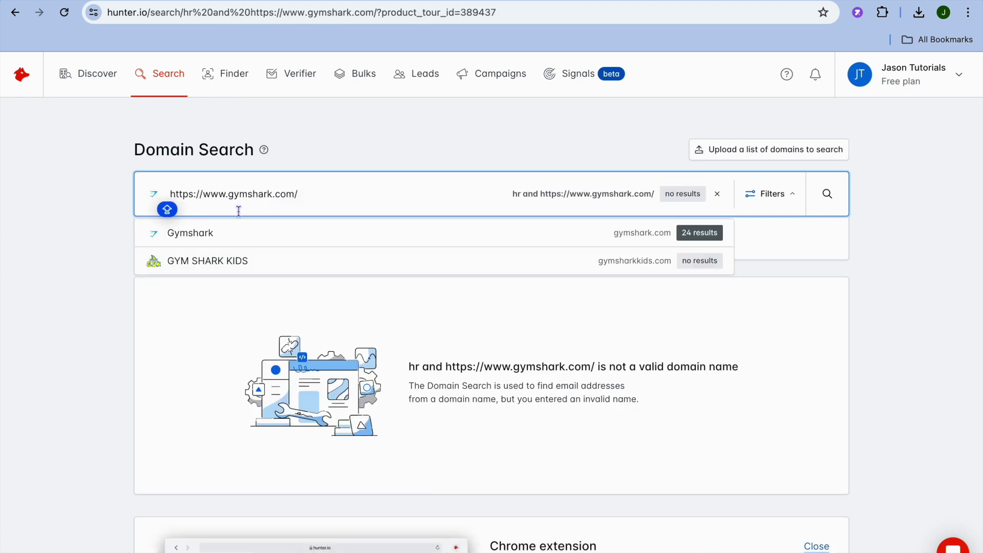
click(324, 241)
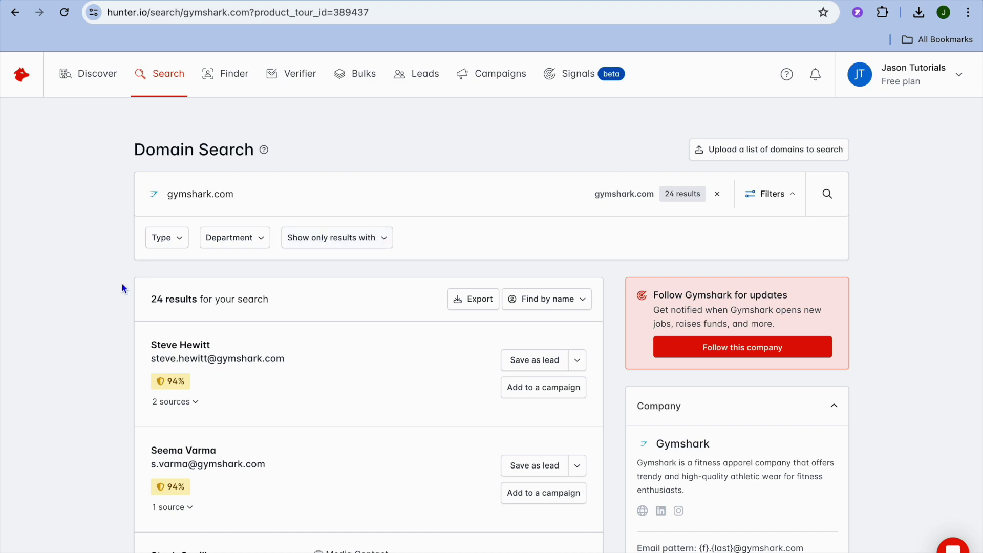
scroll(122, 283, down, 2)
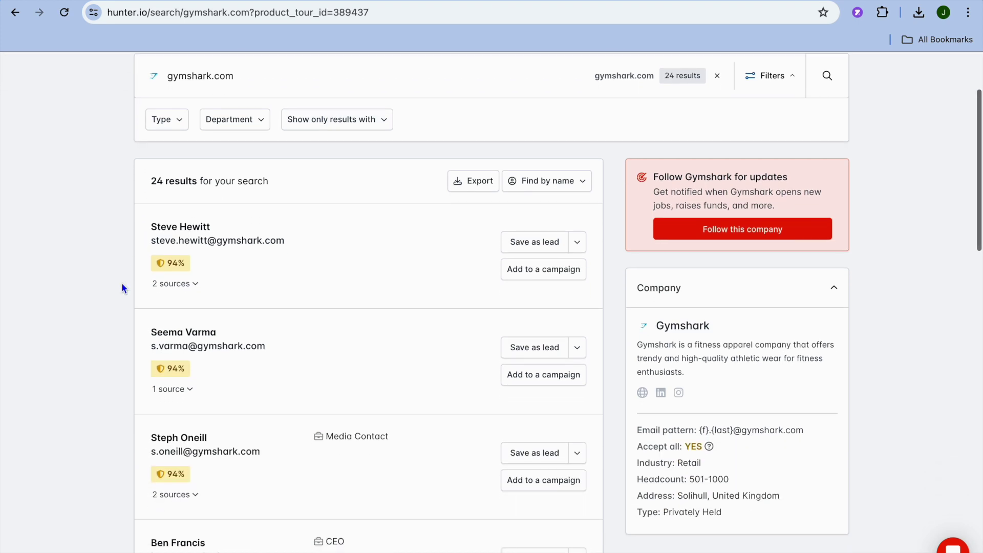
scroll(121, 282, down, 1)
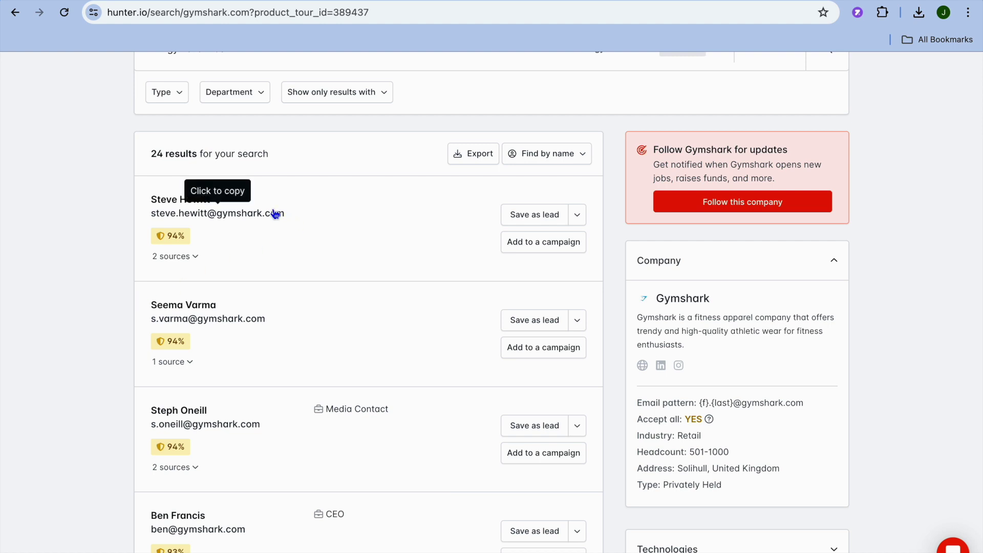
- Save the first Gymshark contact as a lead and briefly show its email sources
click(553, 217)
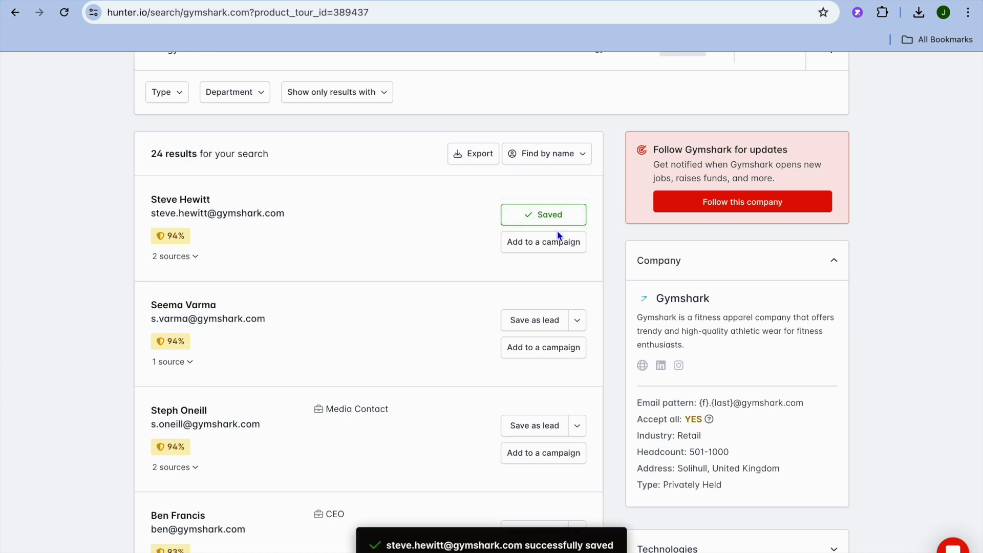
scroll(509, 282, down, 1)
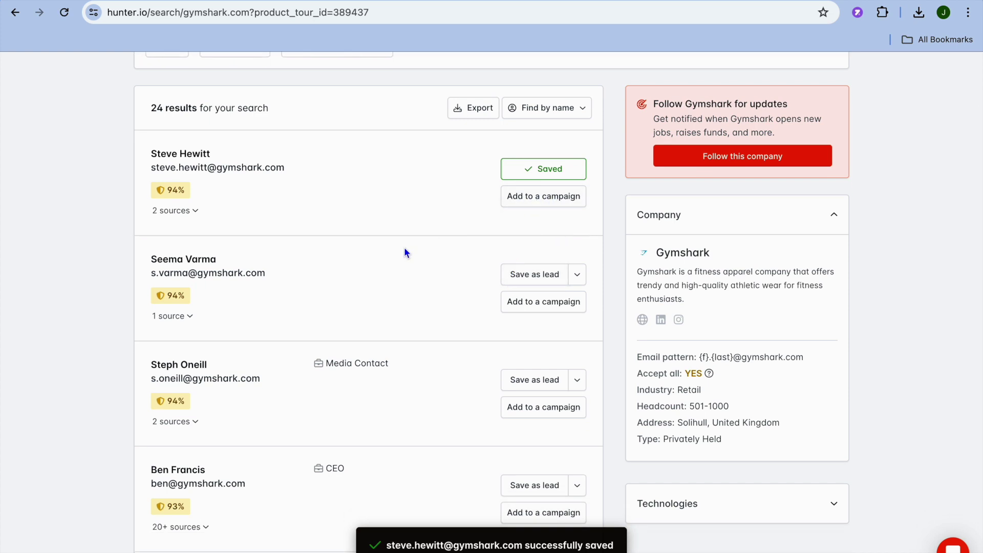
click(190, 211)
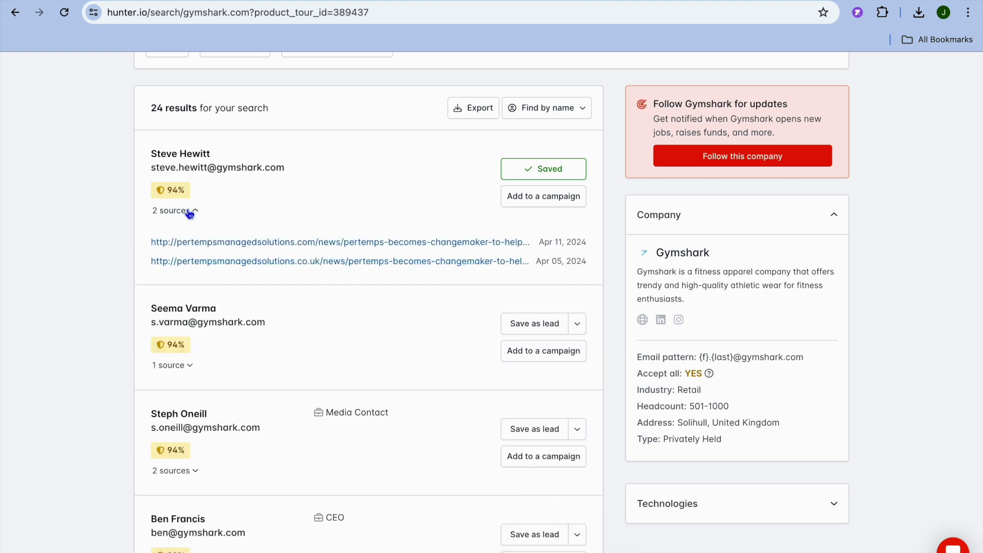
click(189, 214)
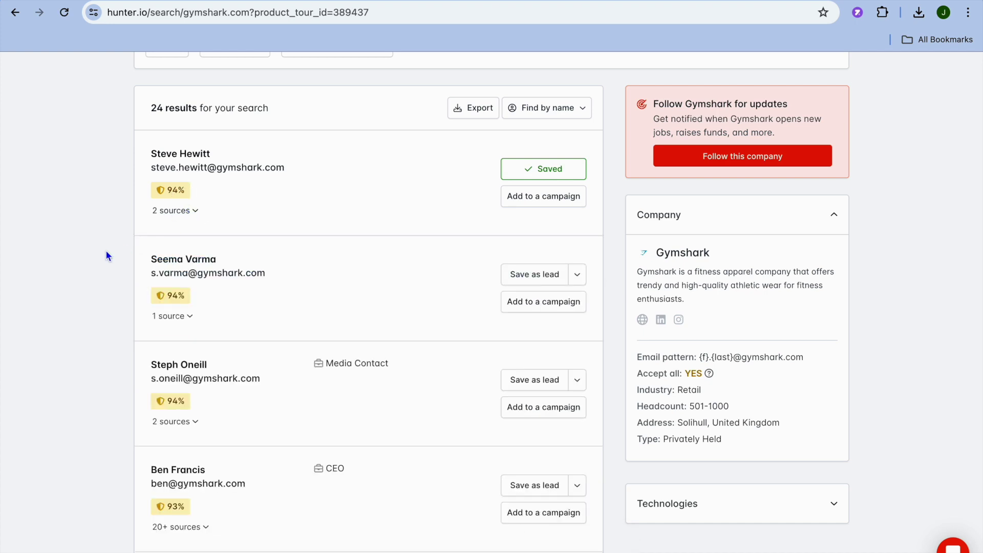
scroll(105, 249, down, 2)
scroll(106, 250, down, 3)
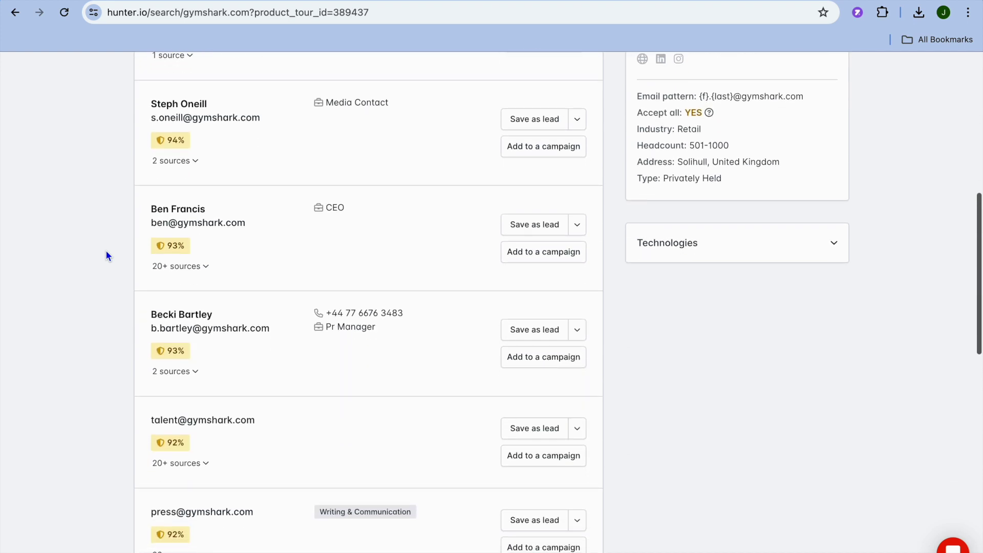
scroll(105, 249, down, 1)
scroll(105, 249, up, 2)
scroll(106, 249, up, 1)
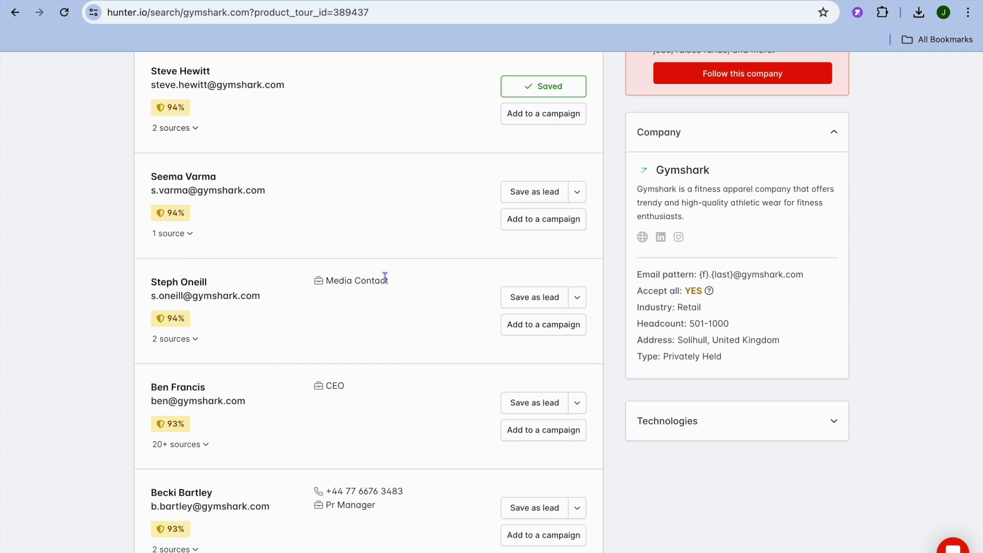
scroll(379, 298, up, 3)
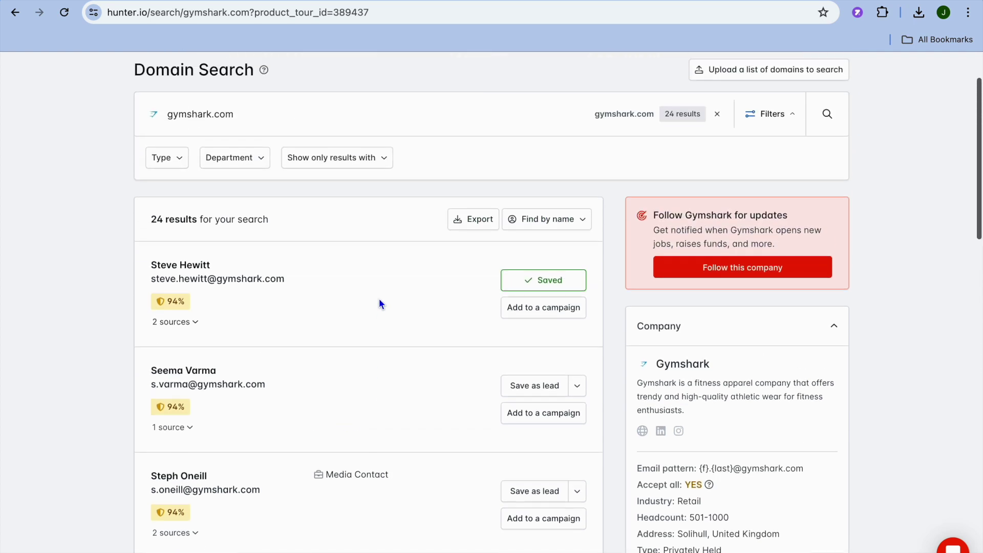
scroll(378, 299, up, 1)
scroll(378, 299, down, 3)
scroll(379, 299, down, 2)
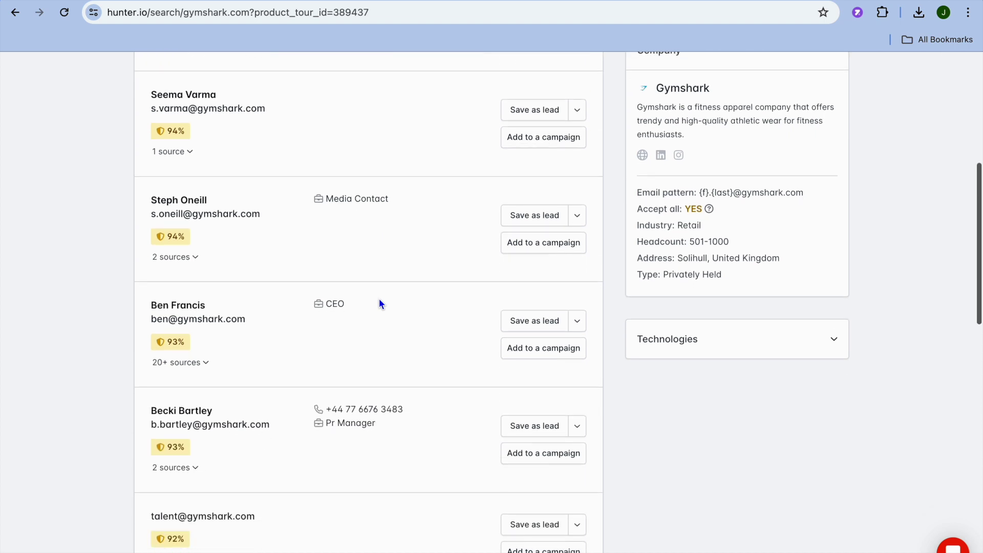
scroll(378, 298, down, 3)
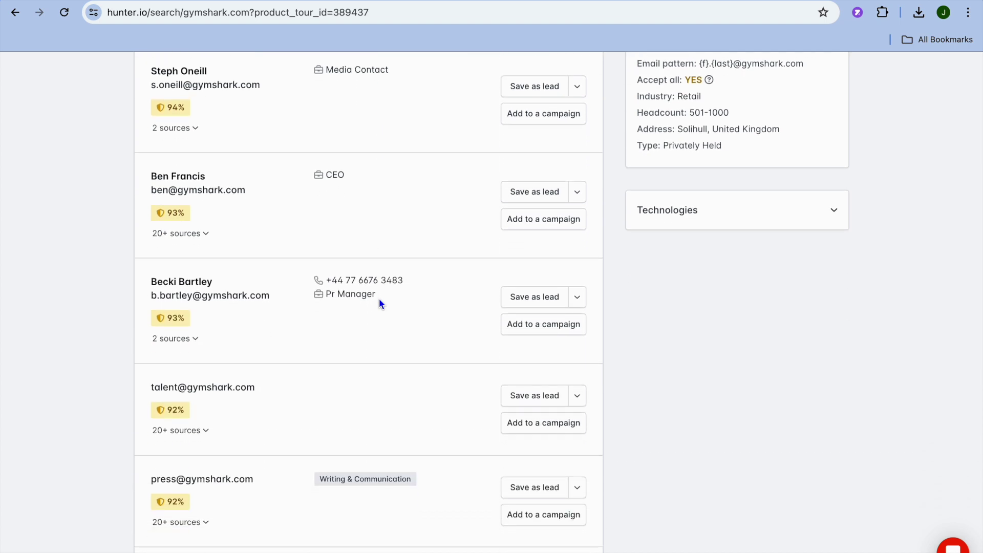
scroll(379, 298, down, 2)
scroll(379, 299, down, 3)
scroll(379, 299, down, 1)
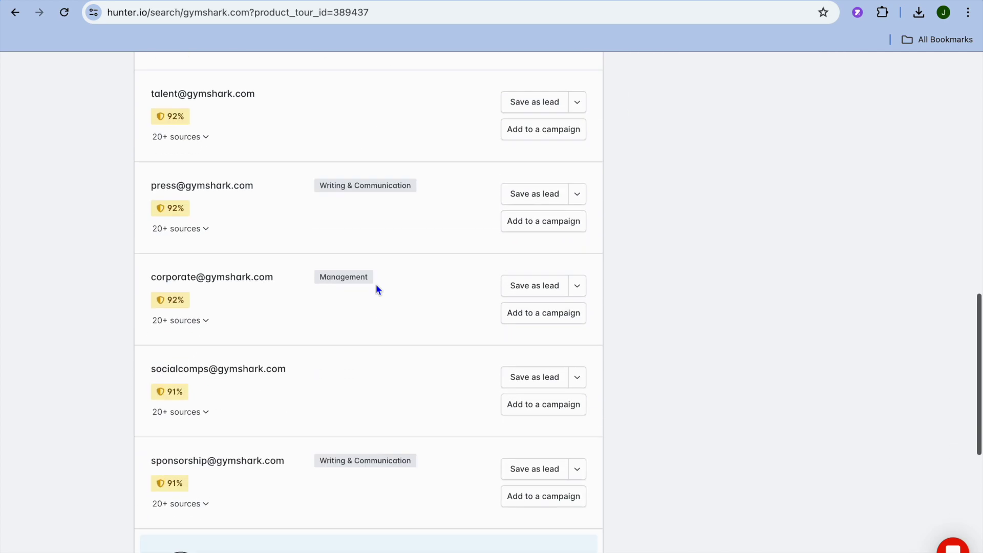
scroll(376, 284, down, 4)
scroll(376, 285, down, 1)
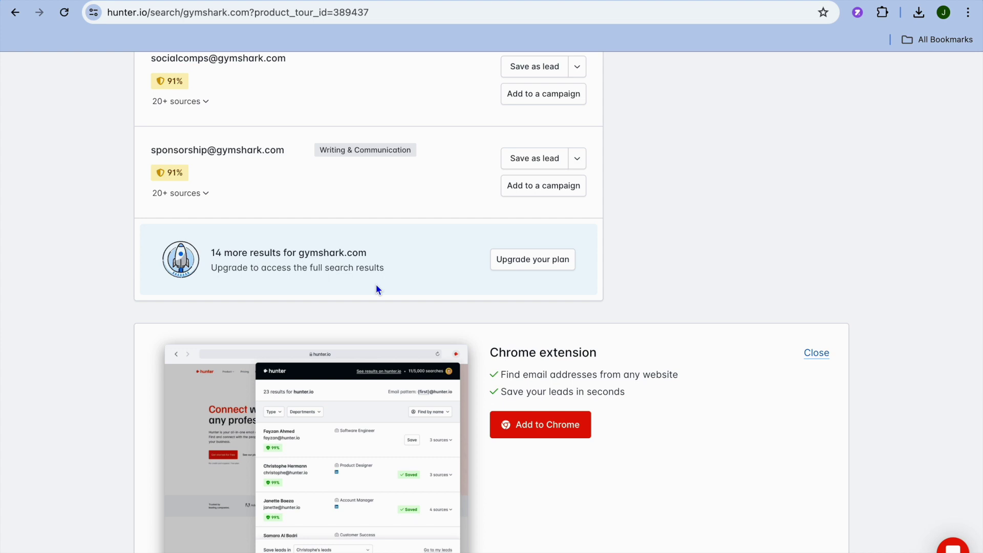
scroll(375, 284, up, 3)
scroll(375, 284, up, 2)
scroll(376, 284, up, 1)
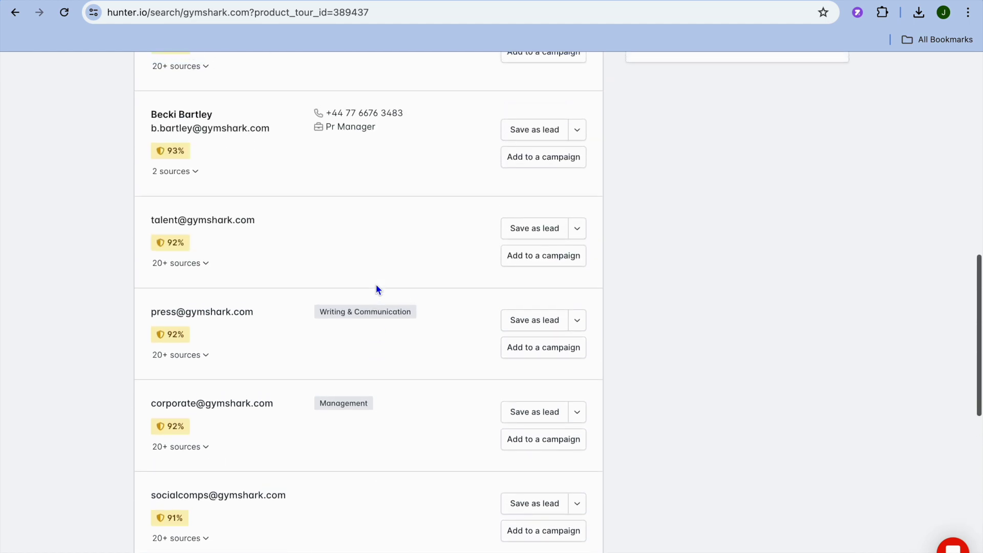
scroll(376, 284, up, 2)
scroll(376, 284, up, 1)
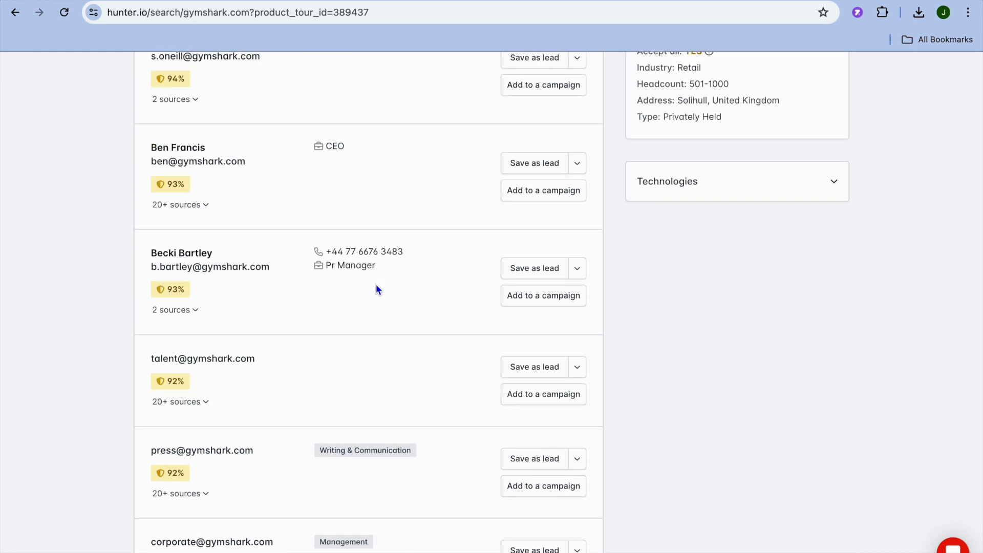
scroll(375, 284, up, 1)
scroll(375, 284, up, 2)
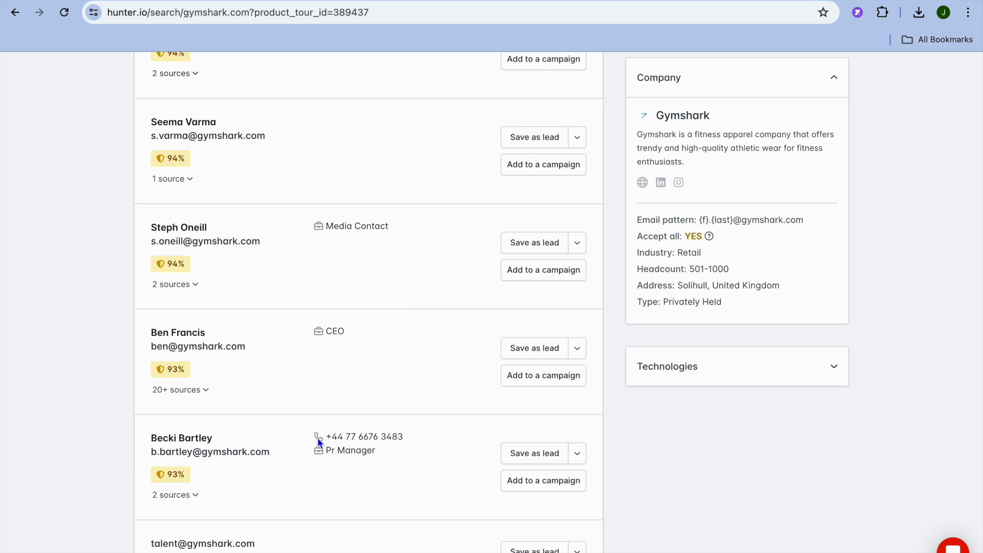
scroll(385, 440, up, 1)
scroll(385, 441, up, 5)
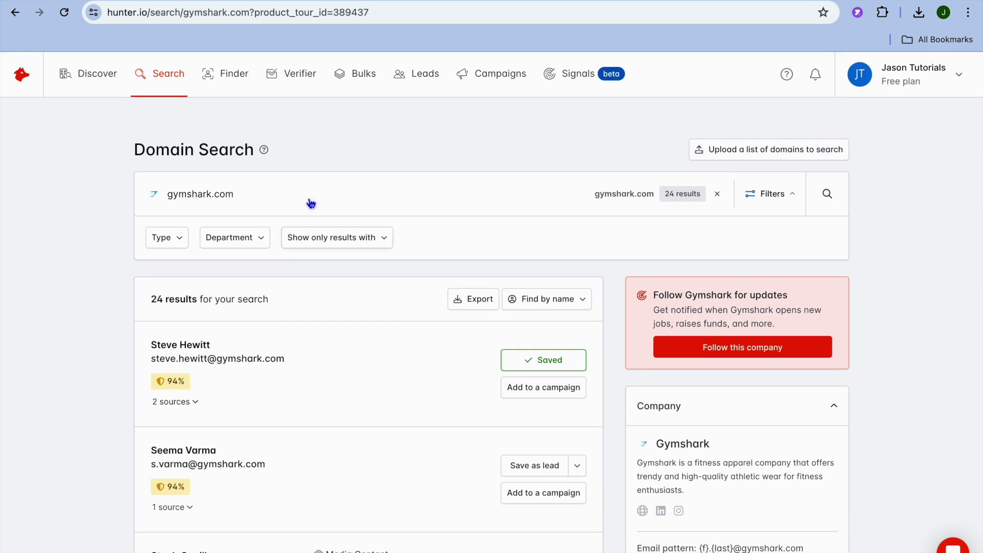
- Open the Email Finder, then the empty Email Verifier, then return to Domain Search
click(223, 77)
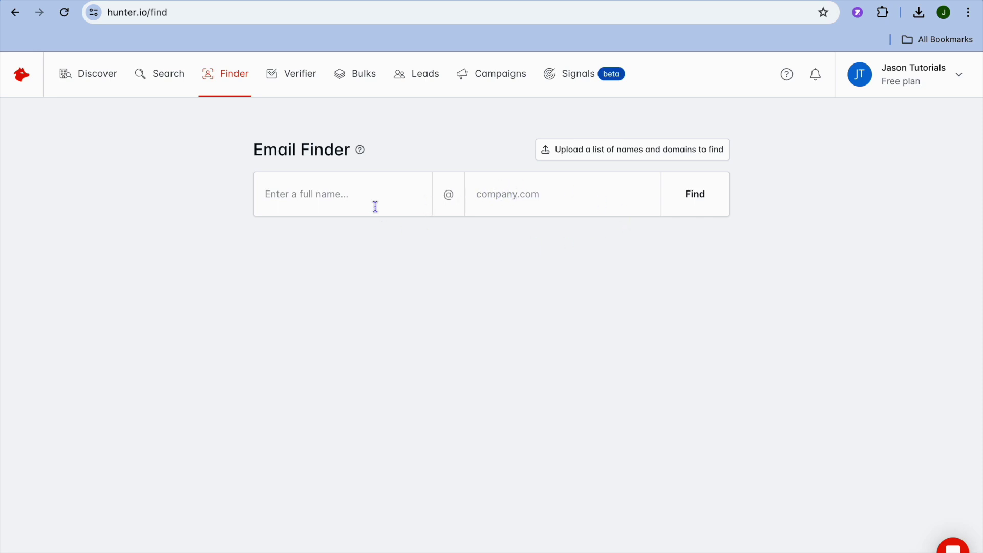
click(286, 75)
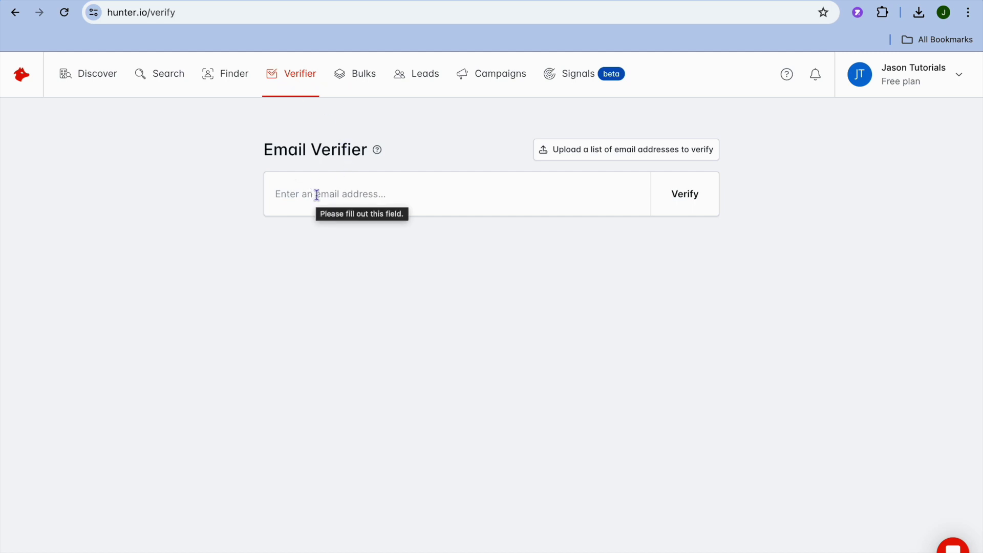
click(154, 74)
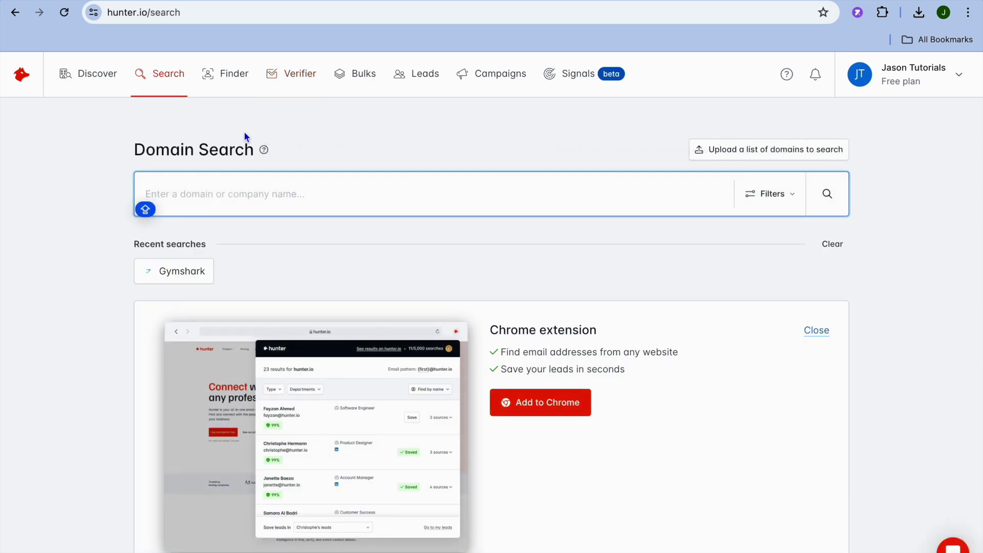
- Rerun the recent Gymshark search, copy the first contact's email, and reopen the Verifier
click(182, 272)
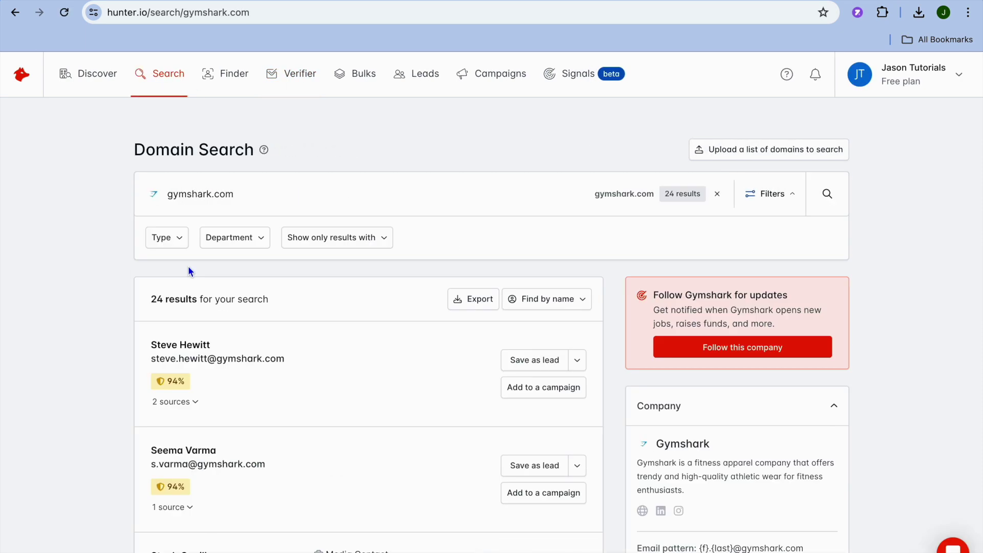
scroll(320, 311, down, 1)
scroll(320, 311, down, 1)
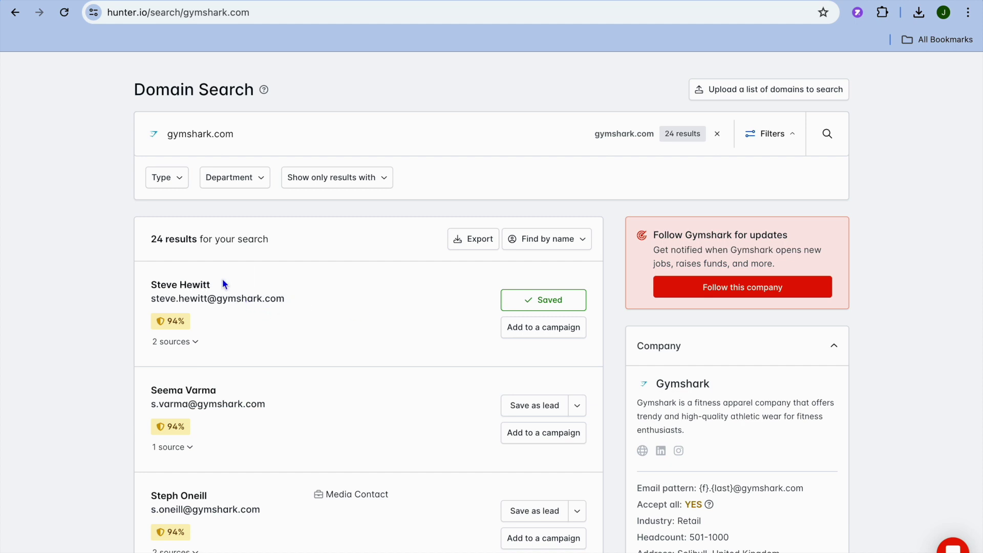
click(232, 301)
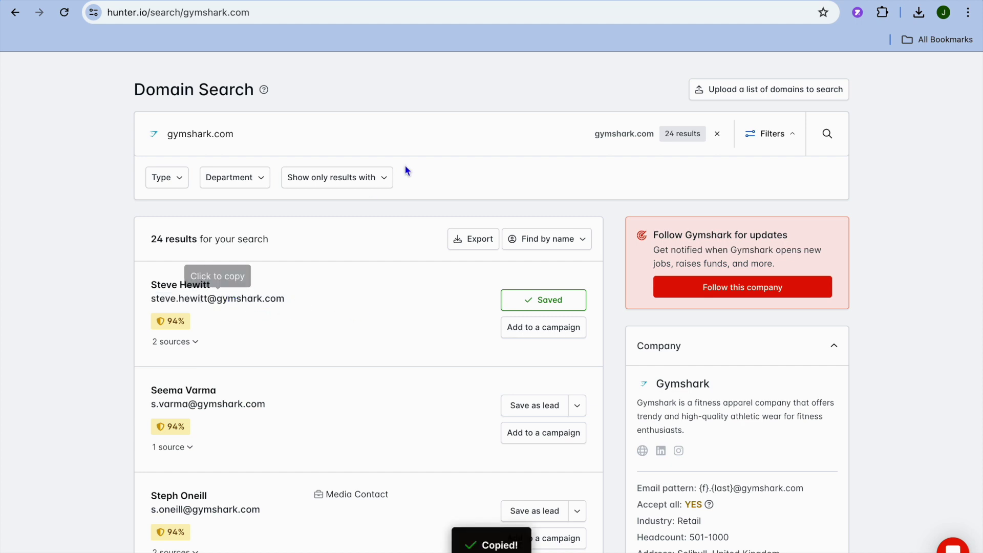
scroll(320, 204, up, 2)
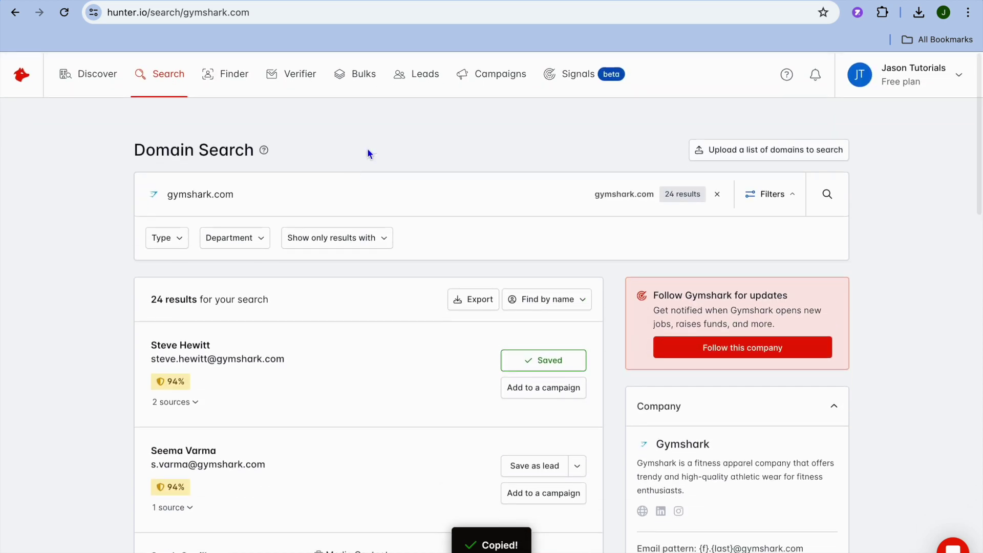
click(298, 74)
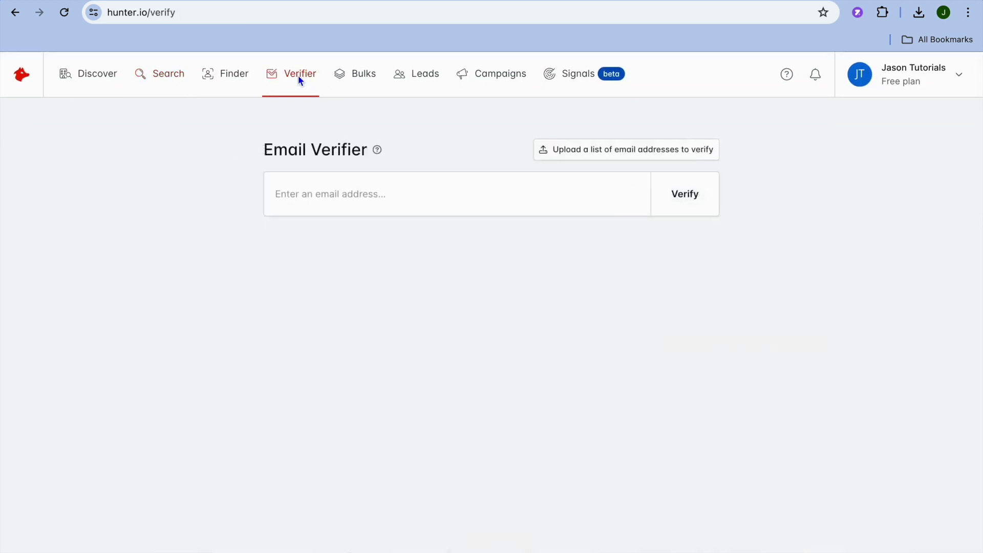
- Verify the pasted Gymshark email (accept-all, 78%) and highlight the 85% recommended threshold
click(361, 196)
right_click(361, 195)
click(396, 294)
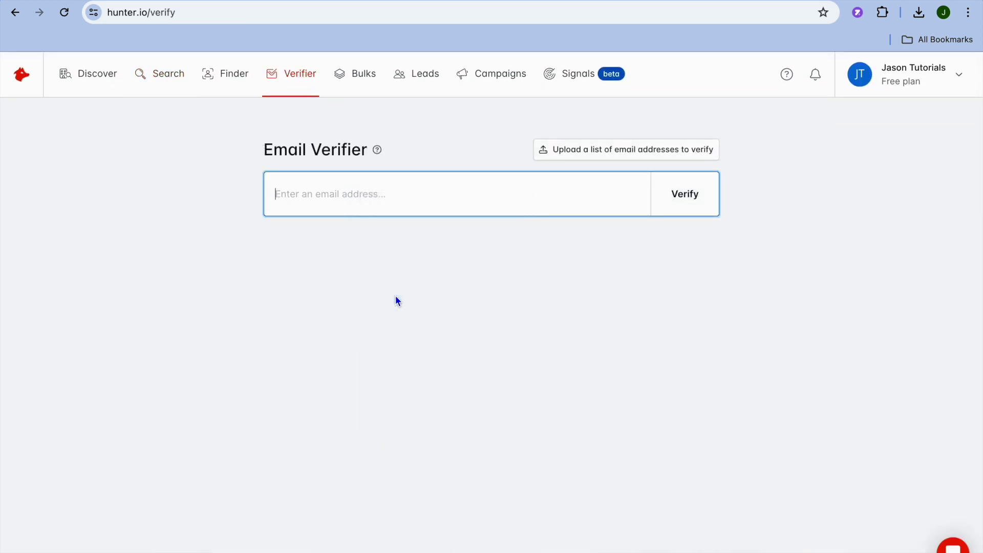
click(694, 195)
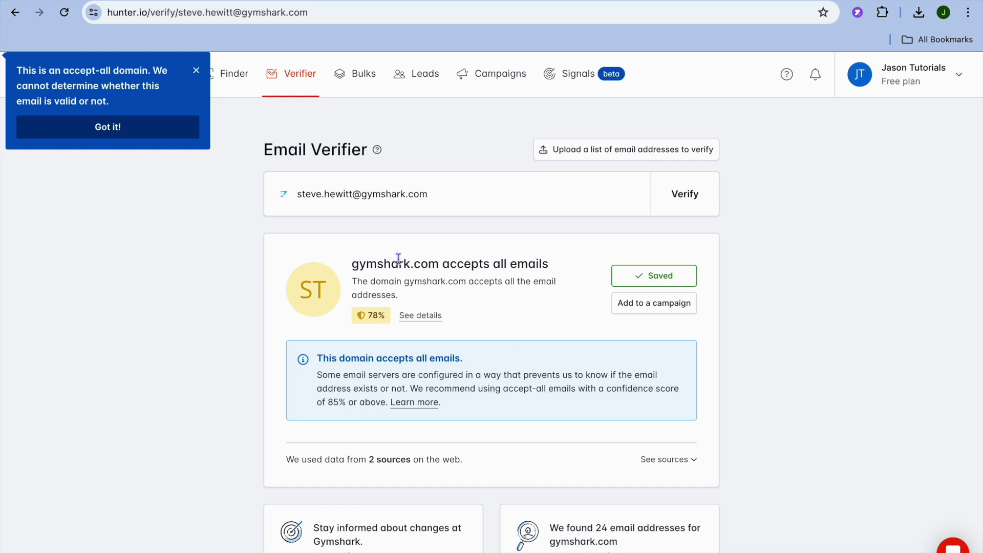
click(196, 70)
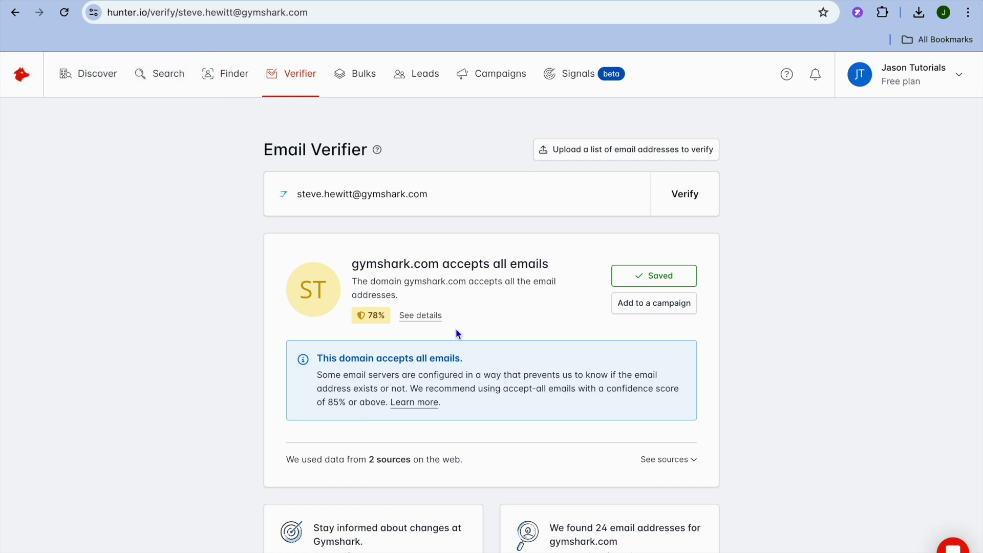
scroll(455, 328, down, 3)
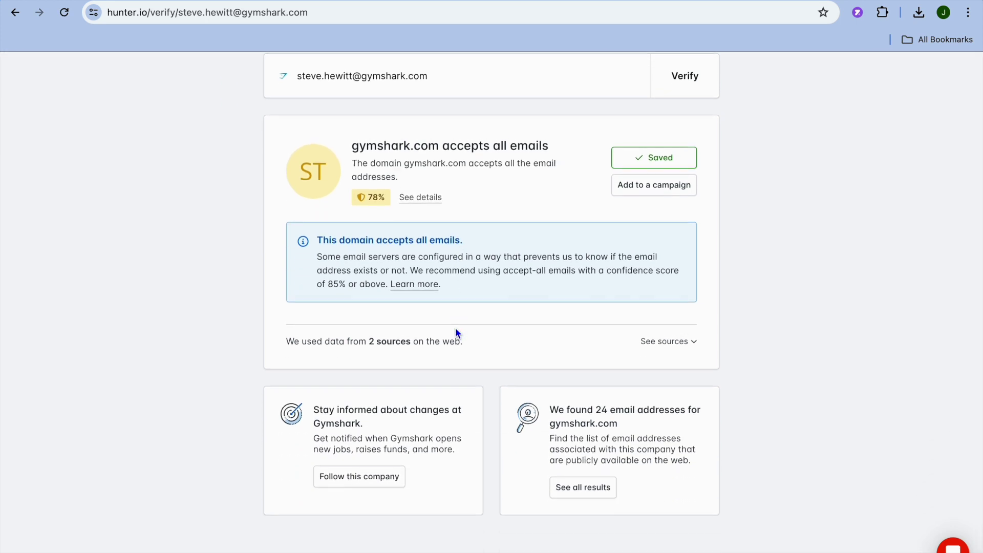
scroll(455, 328, up, 1)
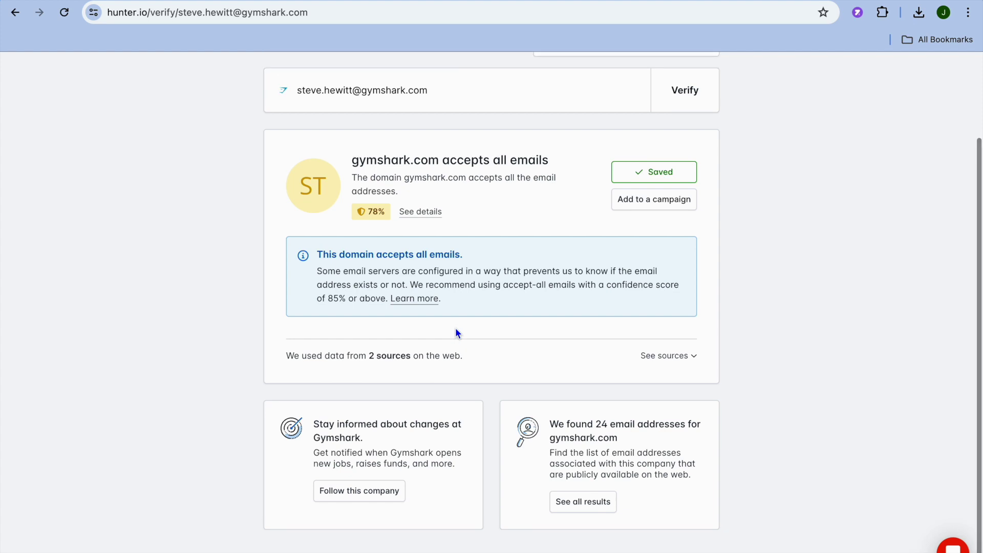
scroll(396, 287, up, 1)
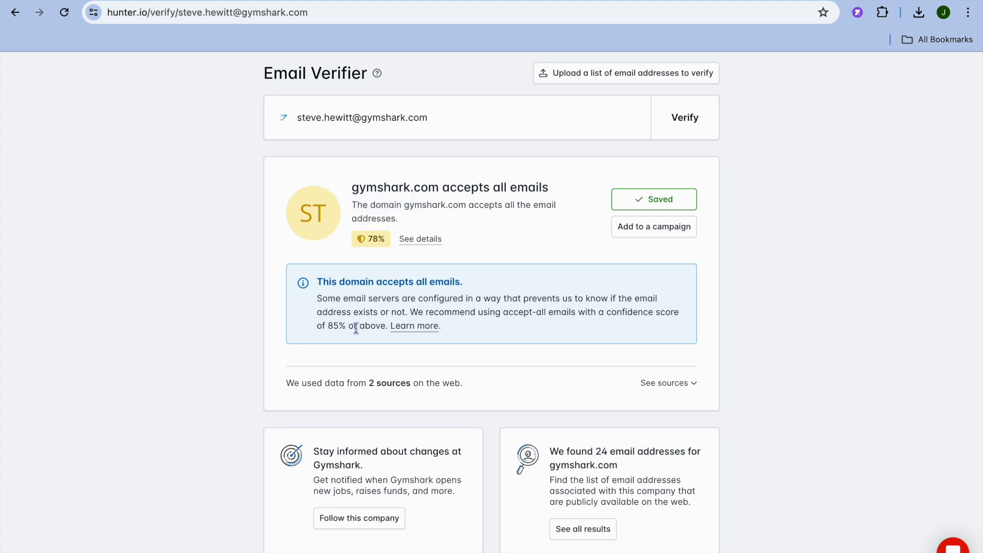
drag(329, 324, 346, 324)
scroll(345, 324, up, 1)
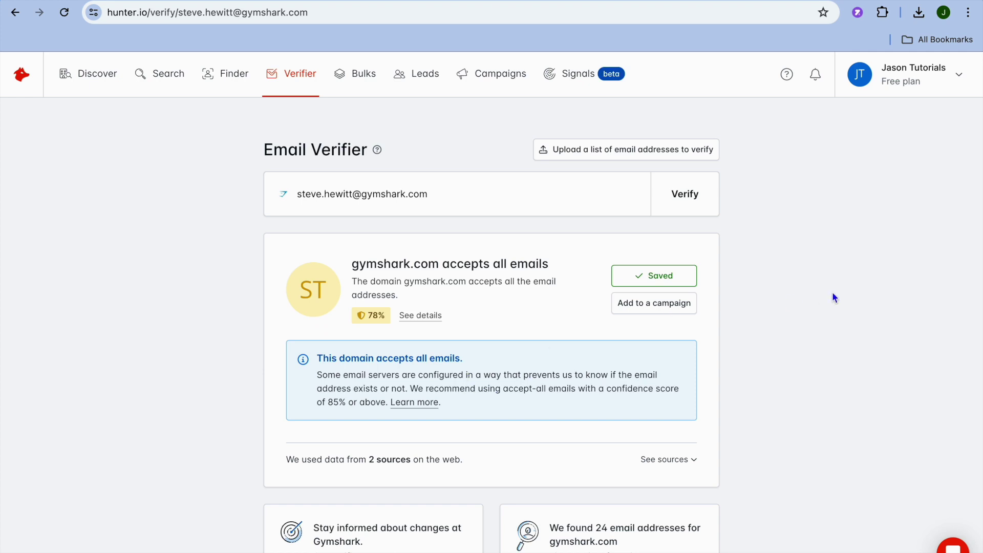
- Visit Bulk tasks, then view All leads showing the saved Gymshark contact
click(357, 77)
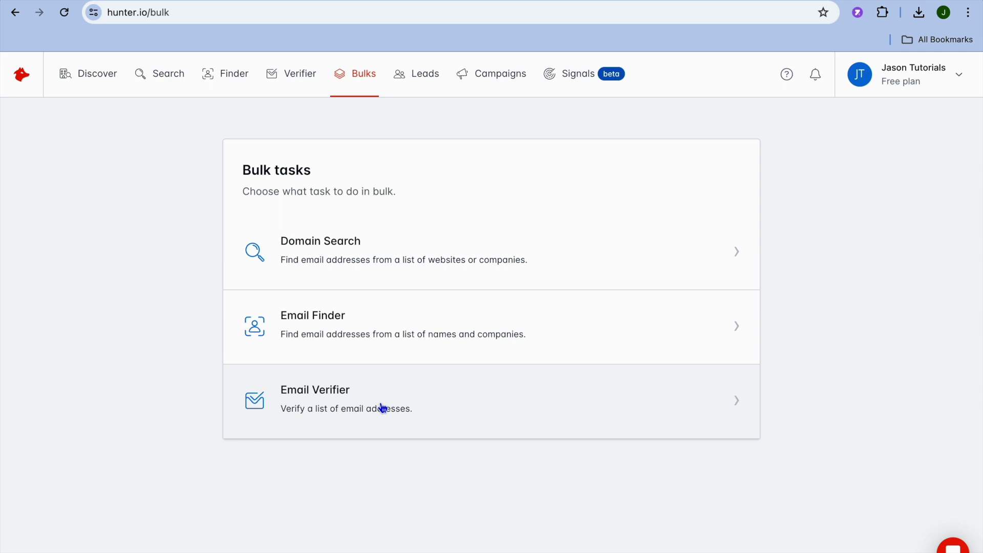
click(418, 75)
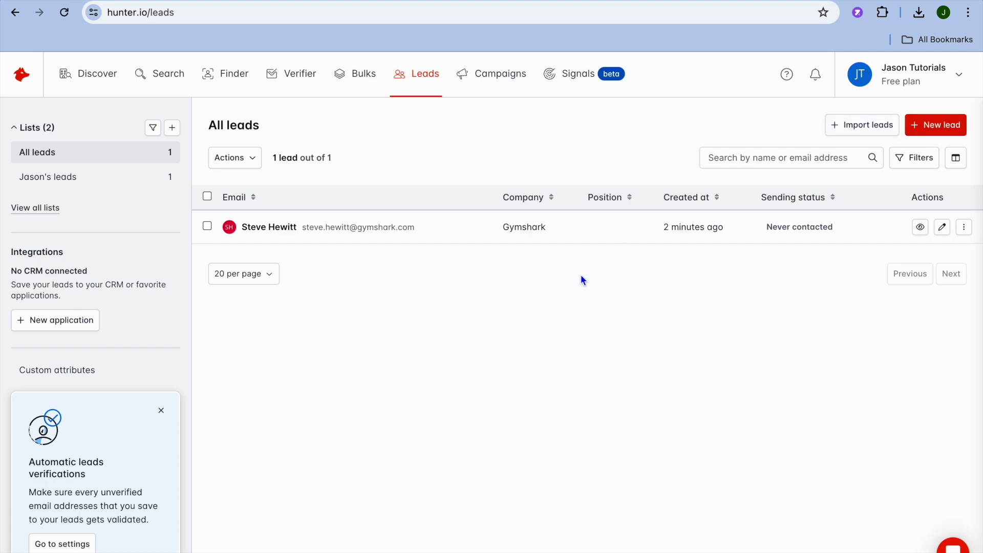
- Create the 'New campaign 12-Jun-2024' draft from the Campaigns page
click(488, 74)
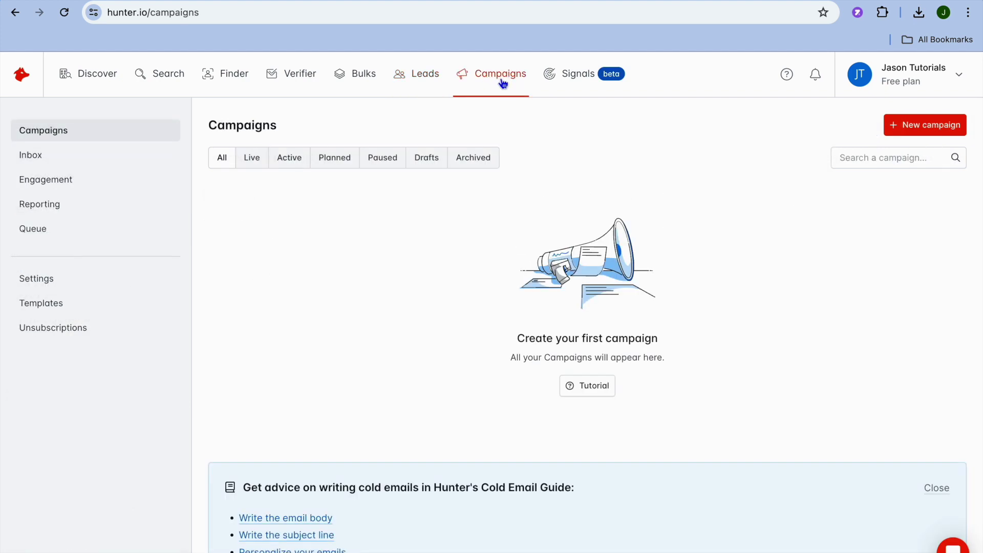
click(922, 125)
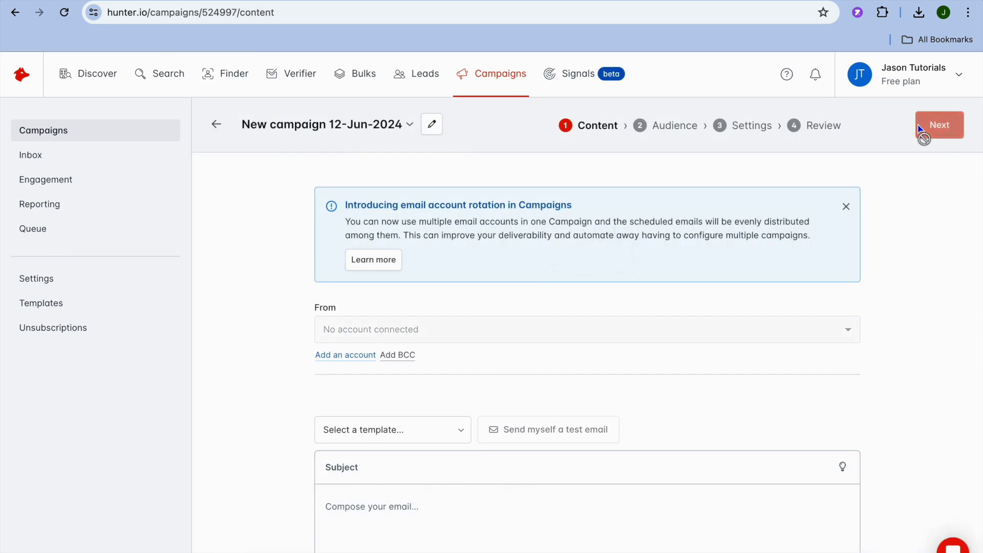
scroll(565, 284, down, 5)
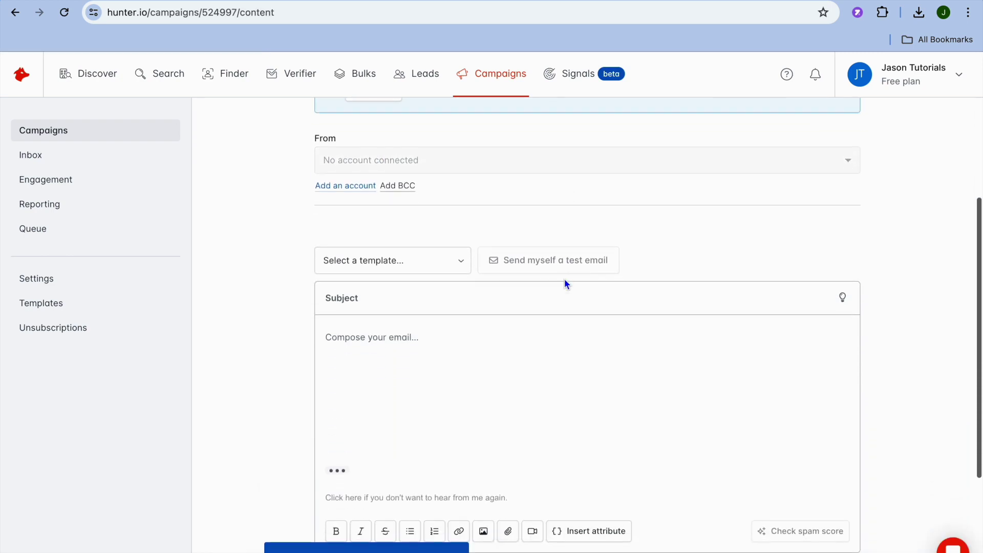
scroll(564, 284, up, 1)
scroll(565, 279, up, 2)
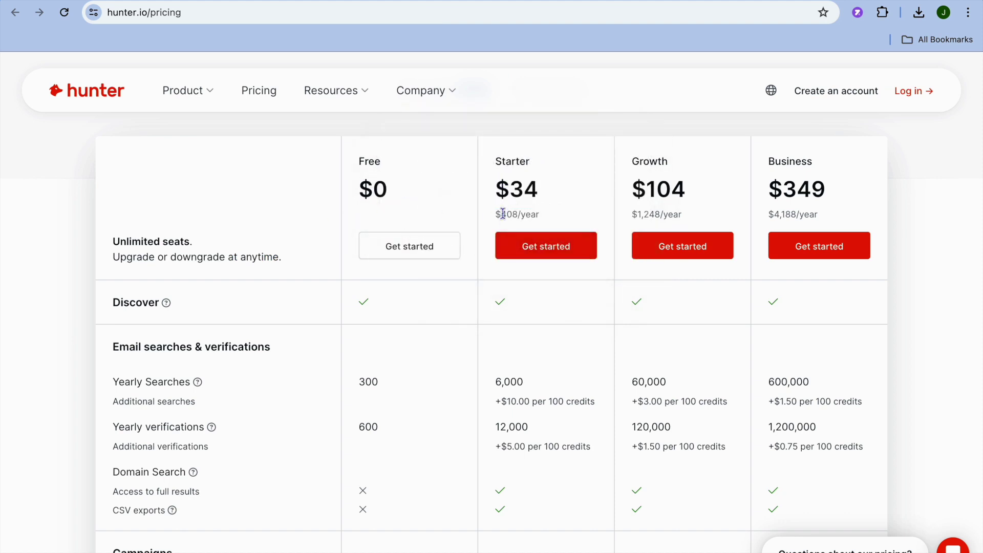
scroll(502, 213, down, 1)
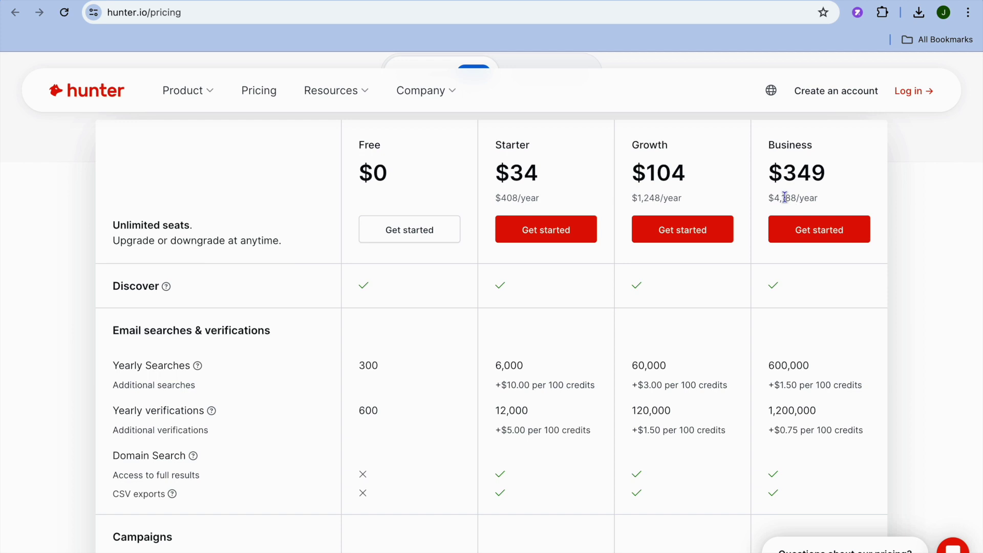
scroll(785, 198, down, 5)
scroll(784, 197, down, 3)
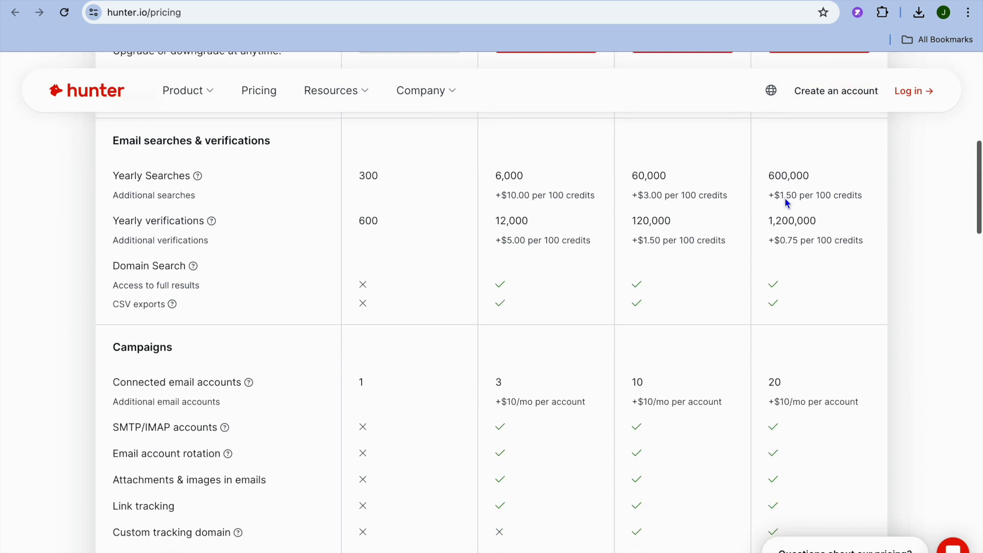
scroll(783, 197, down, 1)
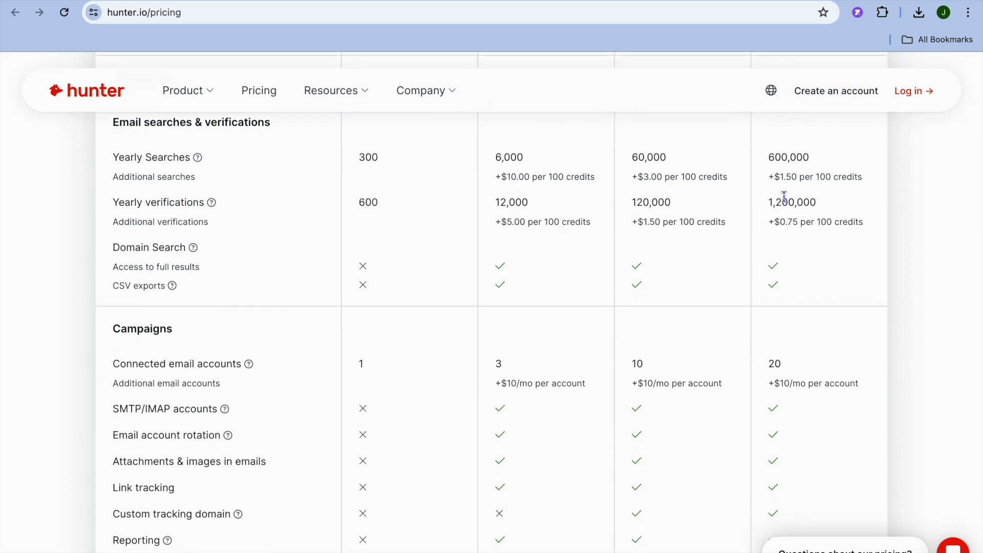
scroll(785, 197, down, 2)
scroll(784, 197, down, 3)
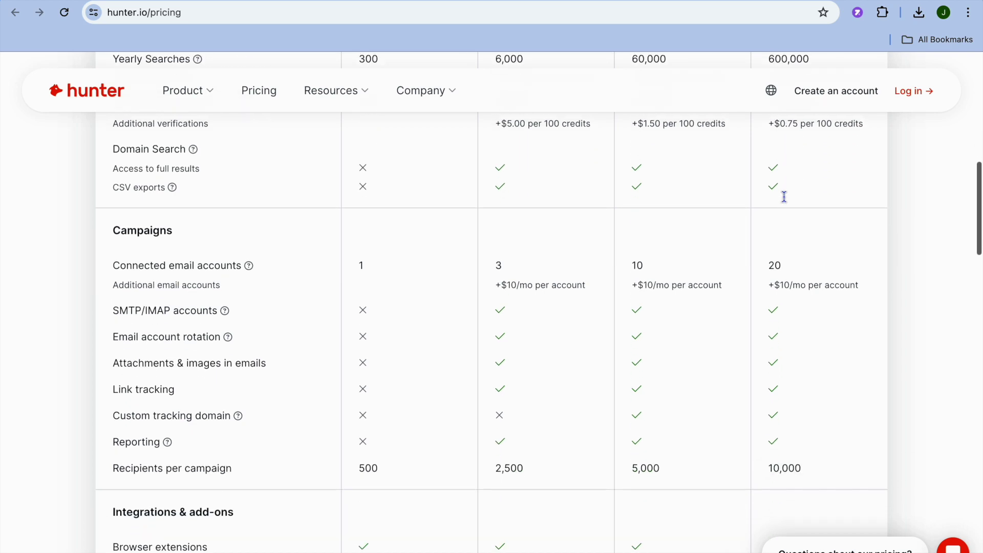
scroll(784, 197, down, 2)
scroll(785, 198, down, 4)
scroll(786, 203, down, 1)
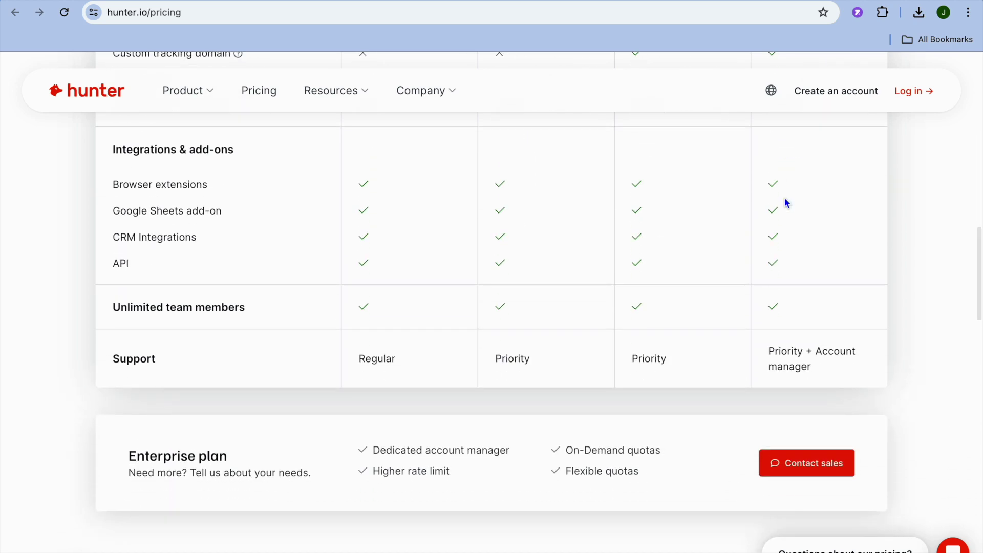
scroll(786, 203, up, 15)
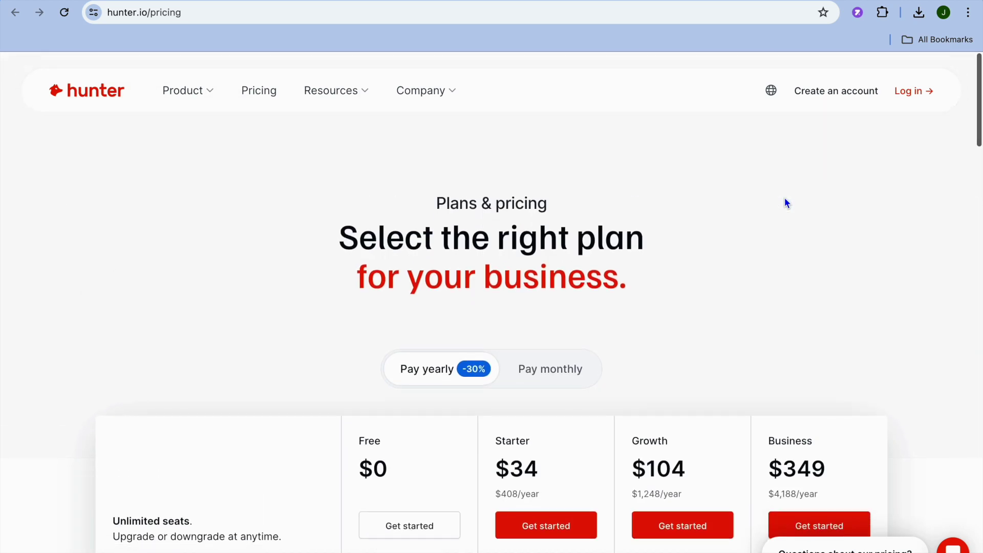